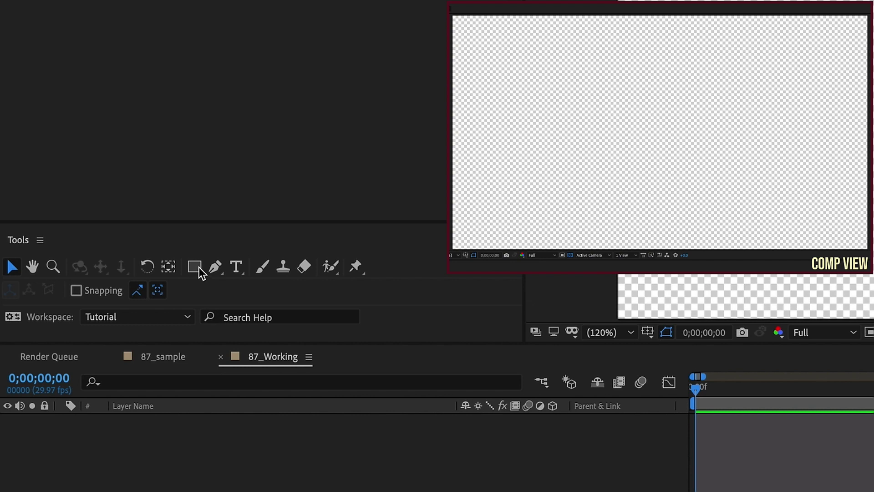
Create a comp-sized rectangle shape layer using the Rectangle tool
{"action": "left_click", "coordinate": [195, 267]}
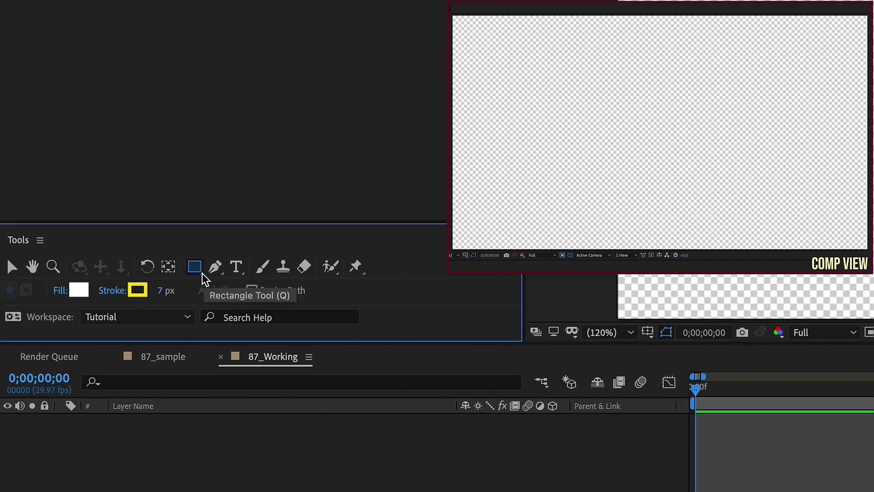
{"action": "left_click", "coordinate": [202, 274]}
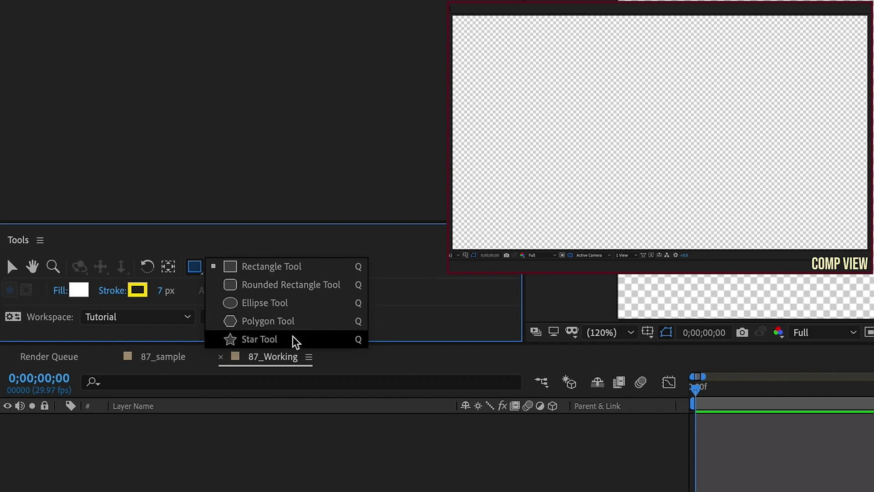
{"action": "left_click", "coordinate": [292, 268]}
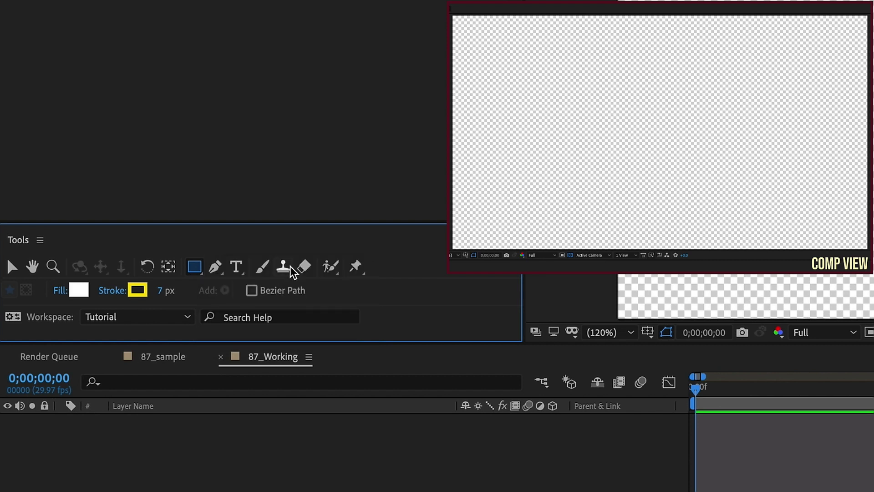
{"action": "double_click", "coordinate": [196, 267]}
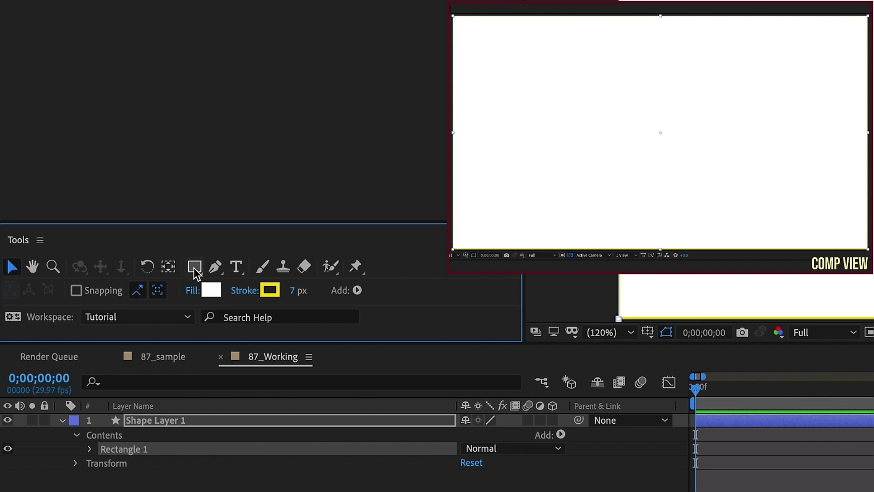
Check the 1920×1080 comp settings against the rectangle's Size and the layer's Scale
{"action": "key", "text": "ctrl+k"}
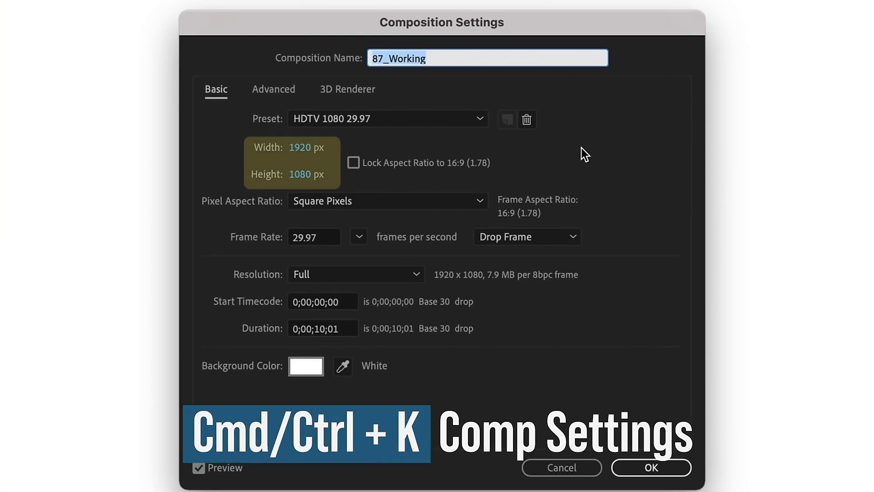
{"action": "key", "text": "Escape"}
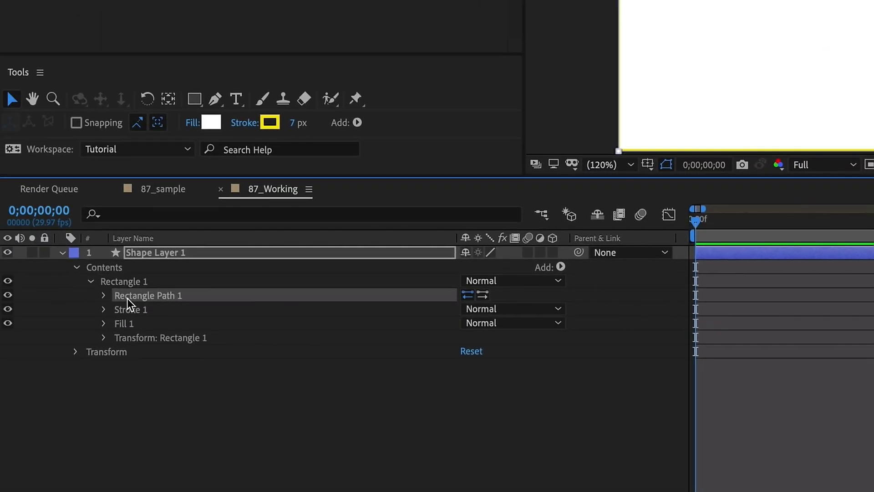
{"action": "left_click", "coordinate": [104, 295]}
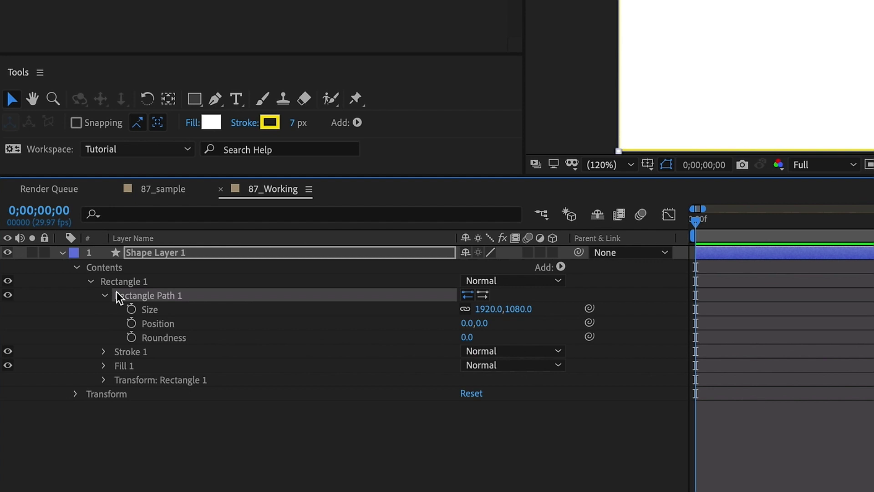
{"action": "left_click", "coordinate": [146, 312]}
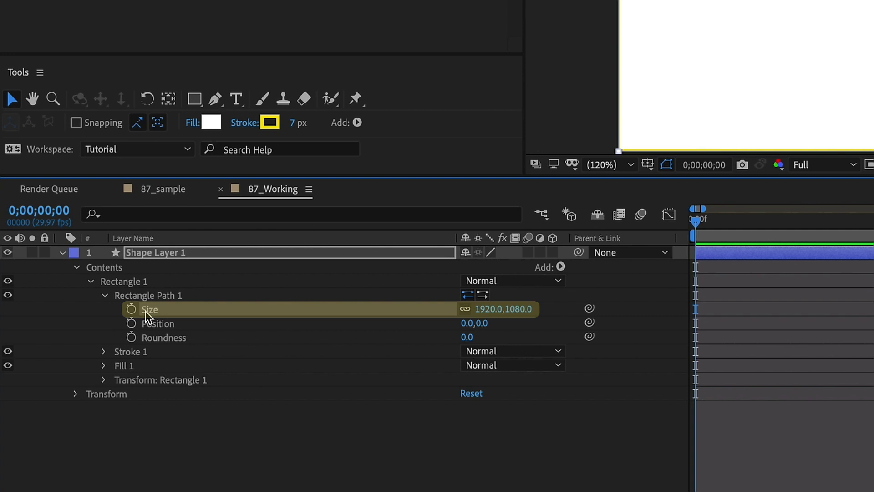
{"action": "left_click", "coordinate": [77, 393]}
{"action": "left_click", "coordinate": [129, 437]}
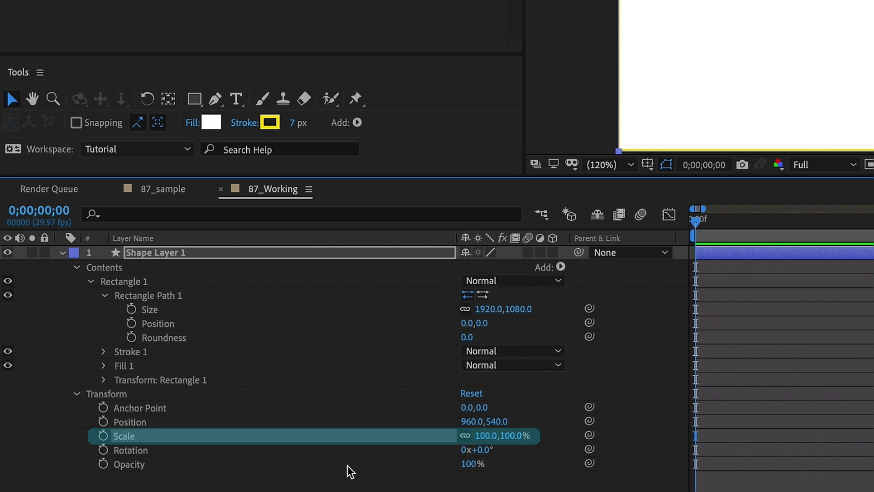
{"action": "left_click", "coordinate": [76, 393]}
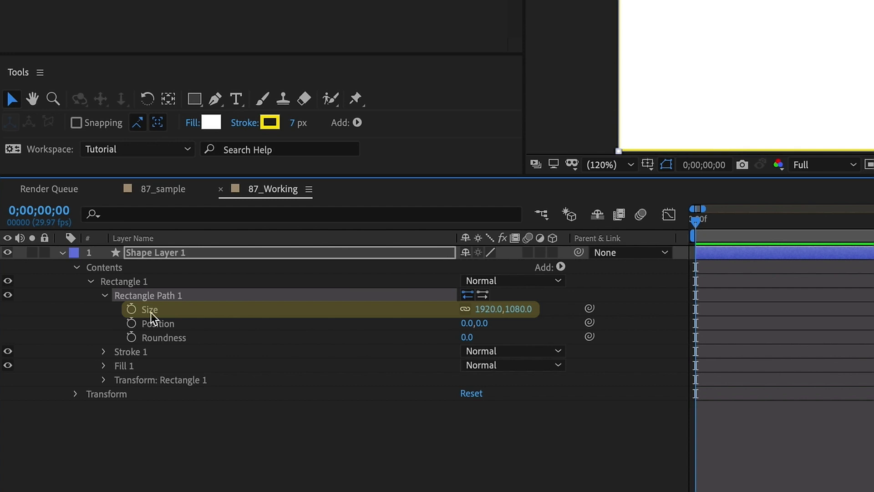
Delete the rectangle's Stroke 1
{"action": "left_click", "coordinate": [129, 355]}
{"action": "left_click", "coordinate": [127, 365]}
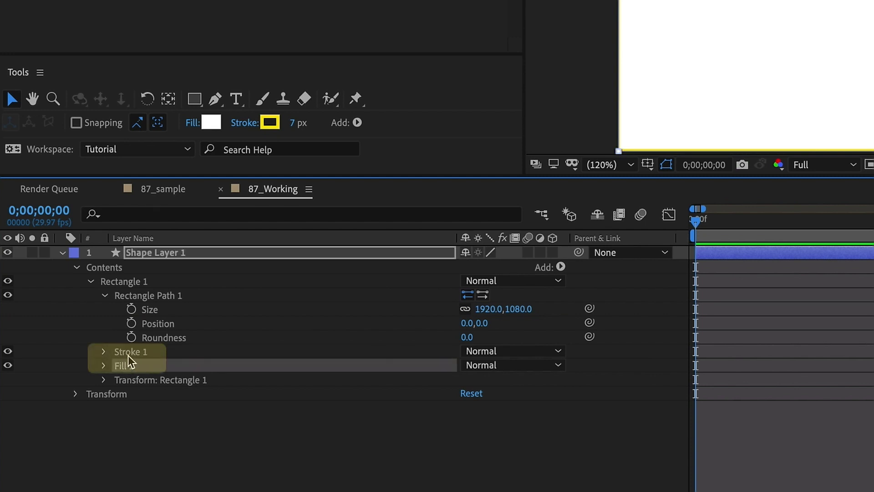
{"action": "left_click", "coordinate": [129, 351]}
{"action": "key", "text": "Delete"}
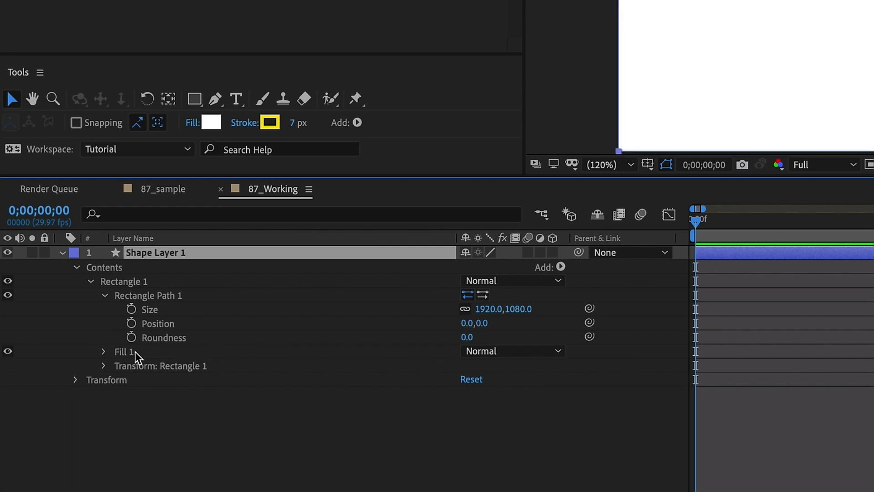
Set the rectangle's fill colour to teal 29667A
{"action": "left_click", "coordinate": [213, 126]}
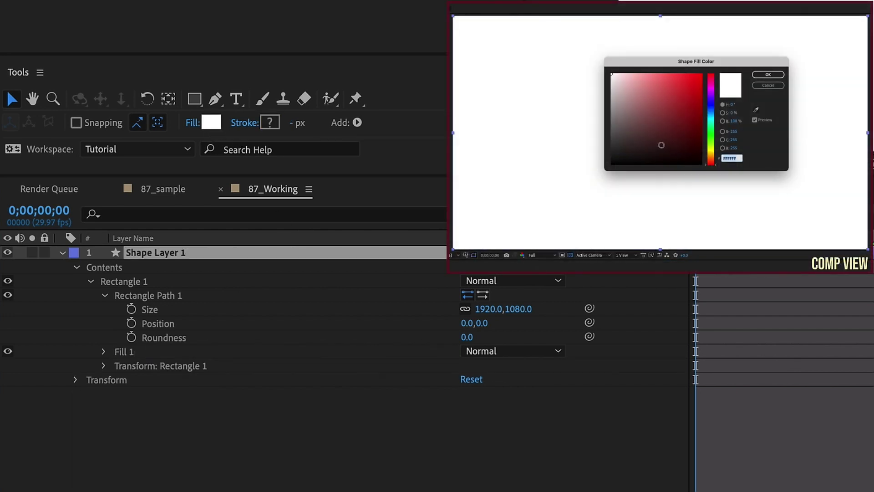
{"action": "type", "text": "29667A"}
{"action": "key", "text": "Tab"}
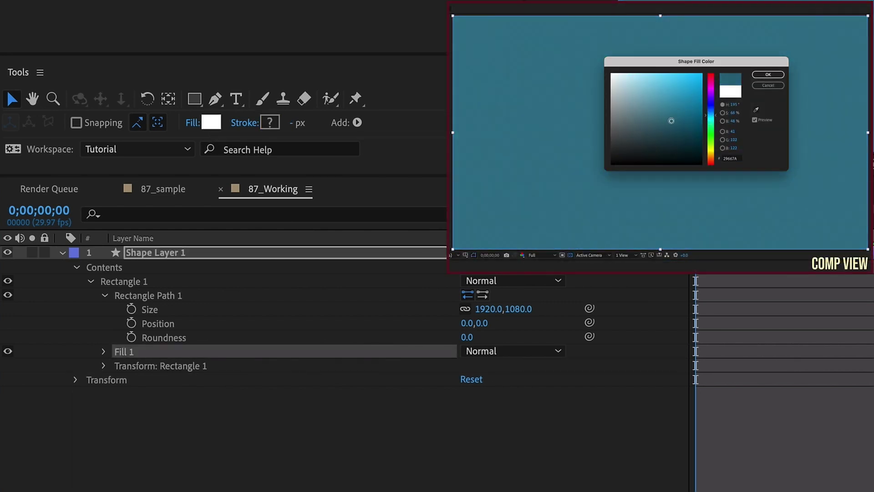
{"action": "left_click", "coordinate": [768, 75]}
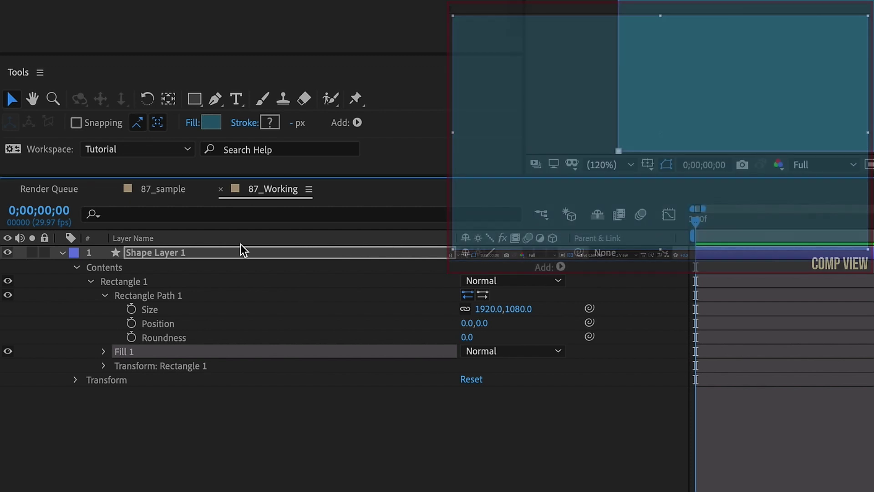
Apply Effect > Transition > Linear Wipe to the shape layer
{"action": "right_click", "coordinate": [241, 252]}
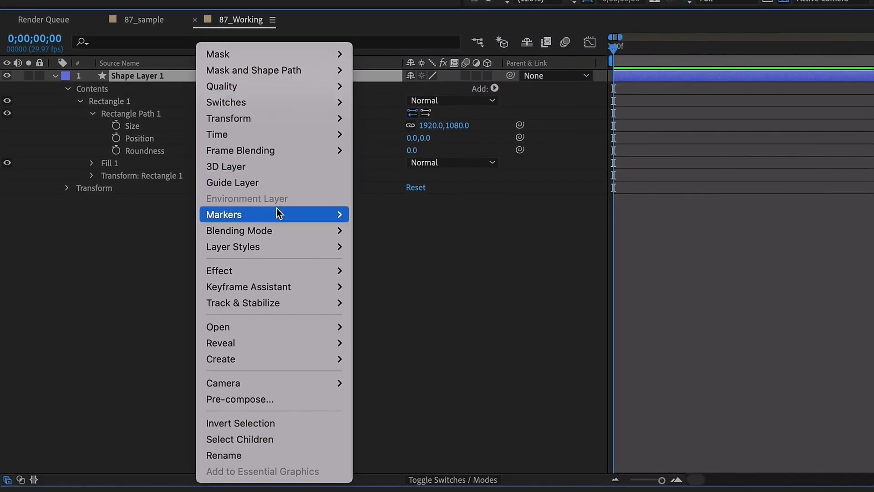
{"action": "mouse_move", "coordinate": [279, 271]}
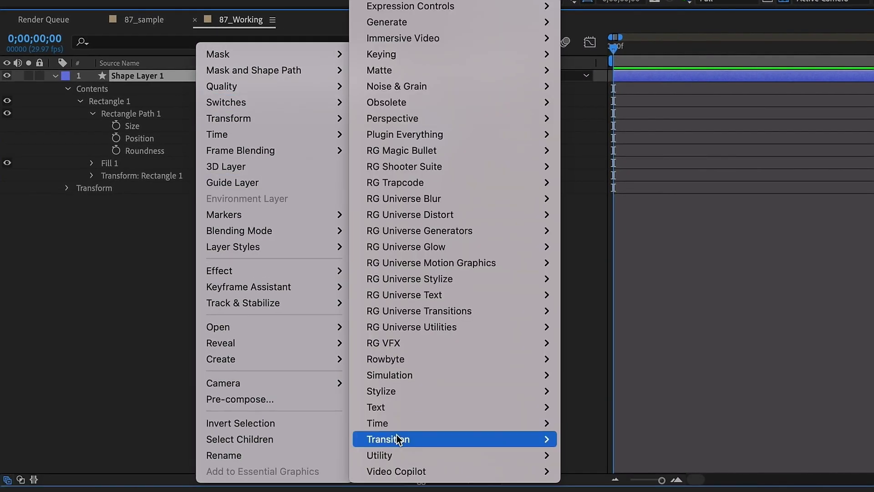
{"action": "mouse_move", "coordinate": [398, 439]}
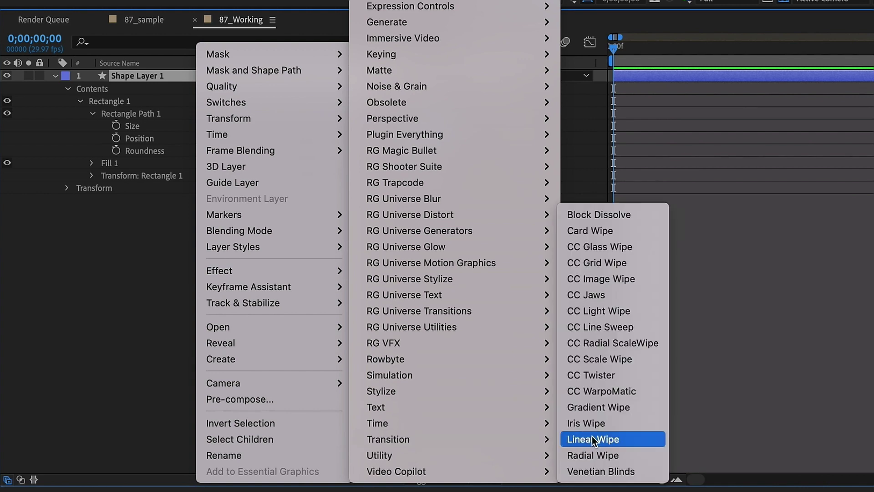
{"action": "left_click", "coordinate": [591, 439]}
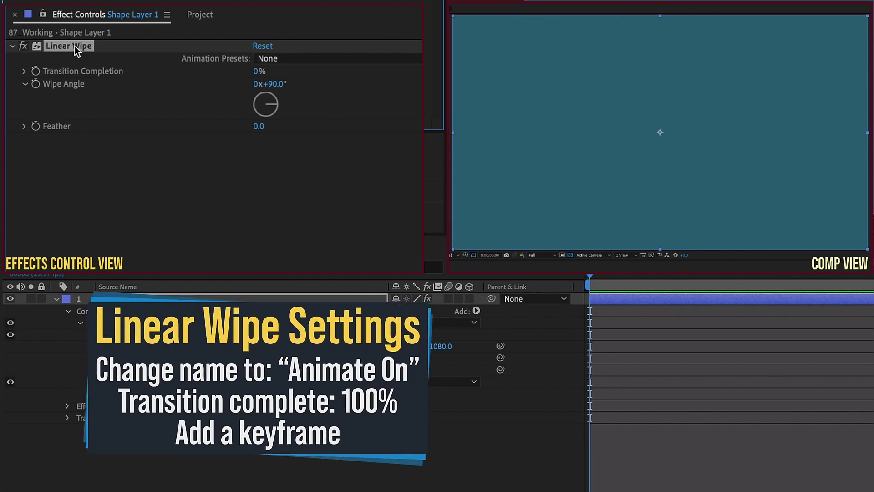
Rename Linear Wipe to Animate On and keyframe Transition Completion at 100%
{"action": "key", "text": "Return"}
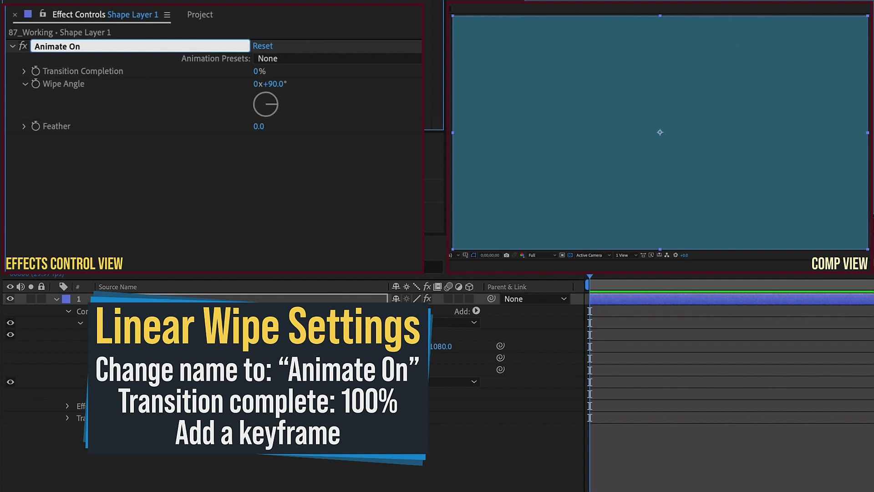
{"action": "left_click", "coordinate": [81, 72]}
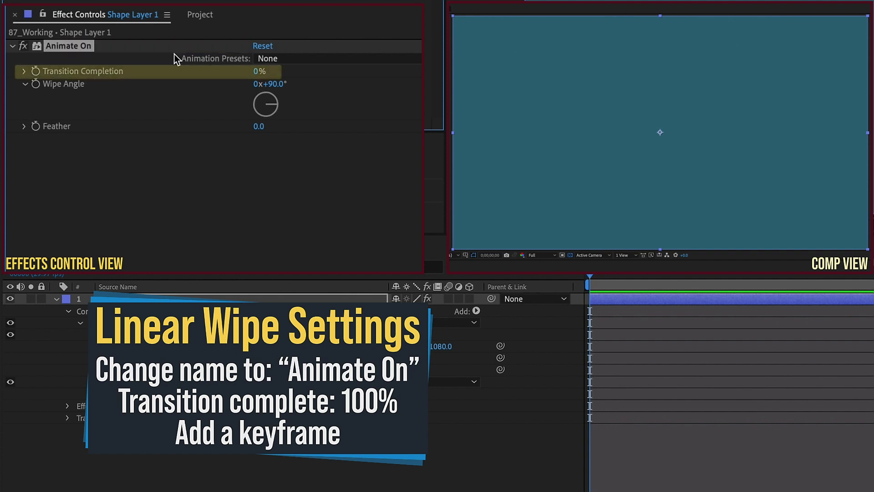
{"action": "left_click", "coordinate": [258, 72]}
{"action": "type", "text": "100"}
{"action": "key", "text": "Return"}
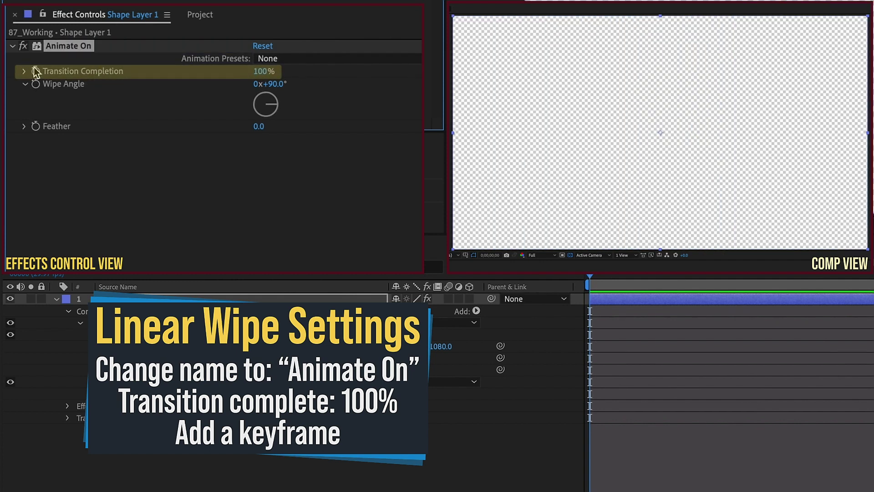
{"action": "left_click", "coordinate": [35, 71]}
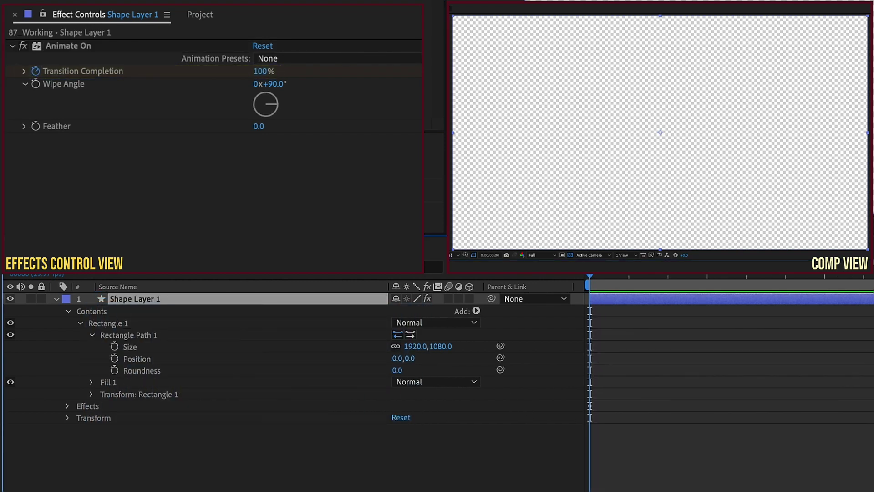
Add a 0% Transition Completion keyframe at frame 20
{"action": "key", "text": "u"}
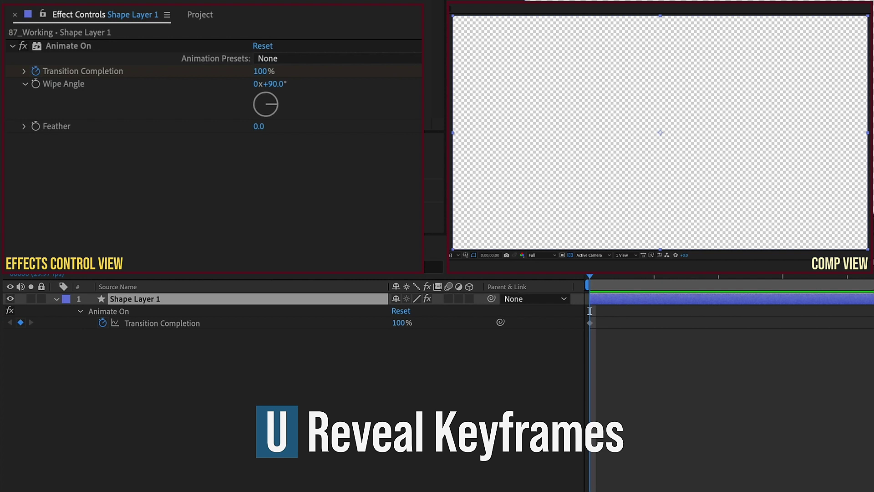
{"action": "key", "text": "shift+Page_Down"}
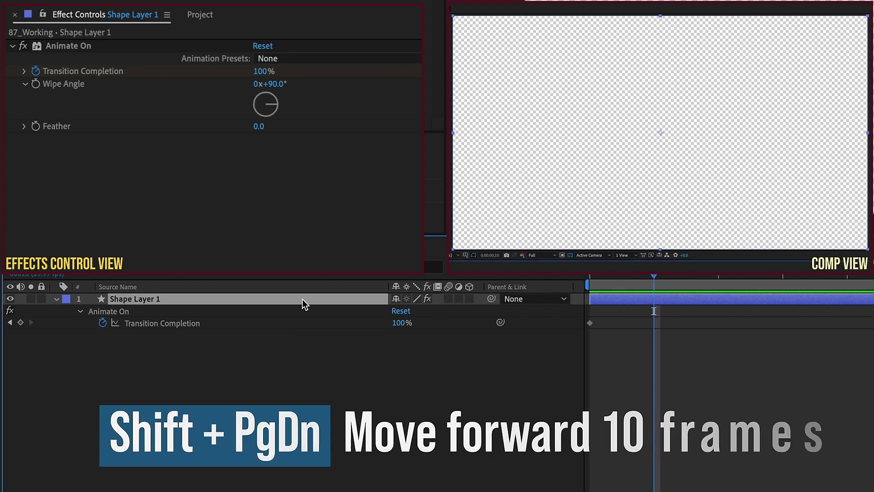
{"action": "key", "text": "shift+Page_Down"}
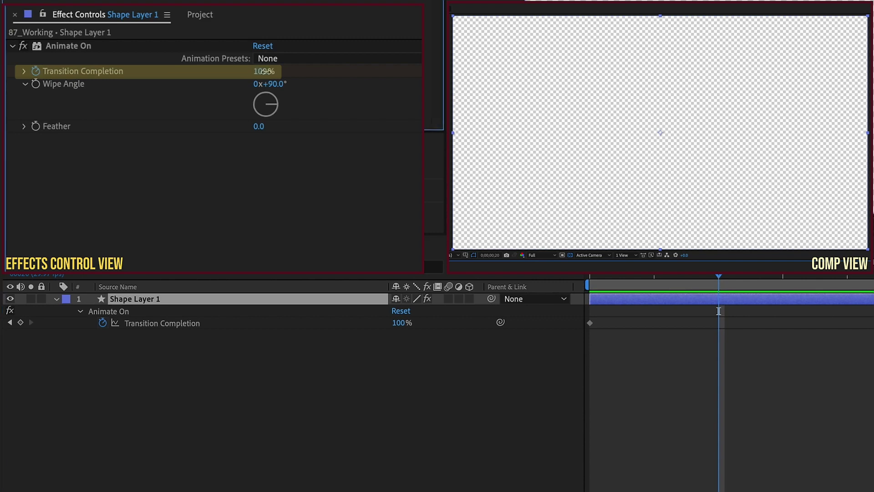
{"action": "left_click_drag", "start_coordinate": [266, 74], "coordinate": [154, 70]}
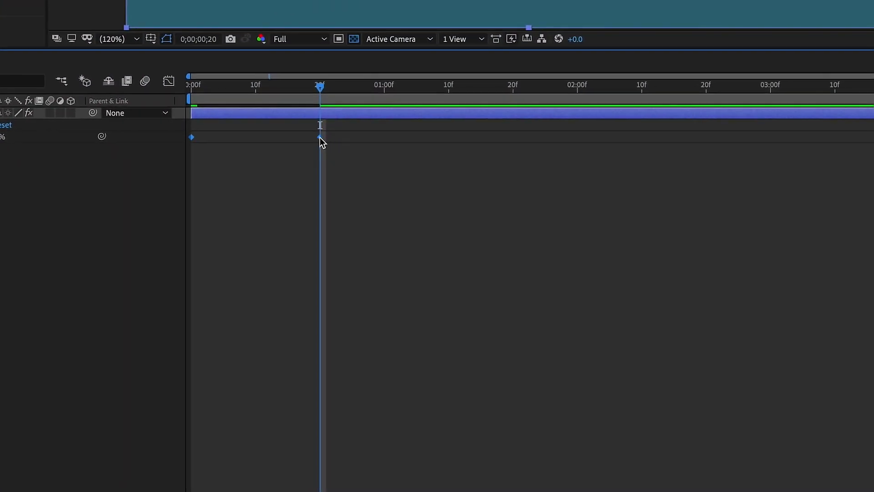
Apply Easy Ease to both keyframes, check the speed graph, and scrub the wipe
{"action": "right_click", "coordinate": [320, 138]}
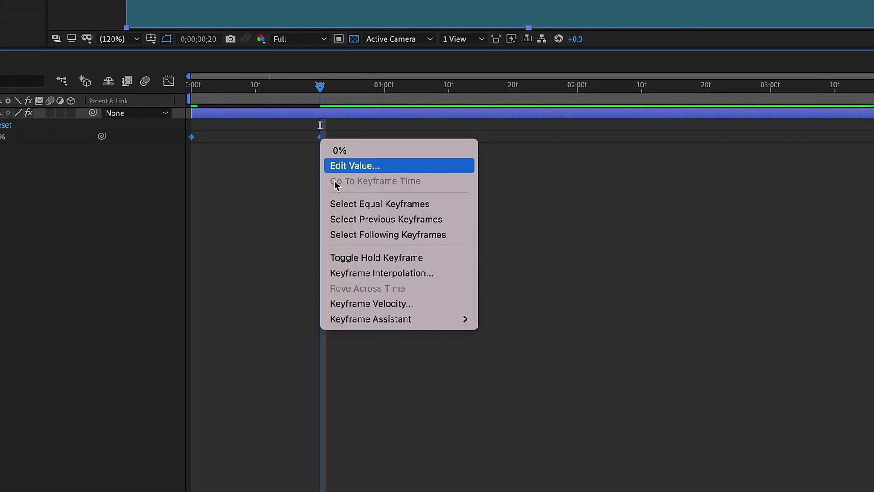
{"action": "mouse_move", "coordinate": [371, 319]}
{"action": "left_click", "coordinate": [523, 364]}
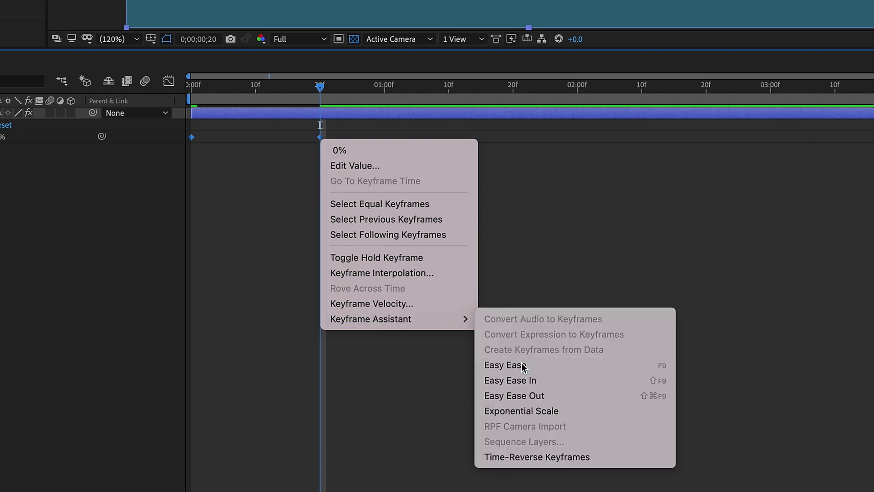
{"action": "mouse_move", "coordinate": [336, 124]}
{"action": "left_mouse_down"}
{"action": "mouse_move", "coordinate": [290, 155]}
{"action": "mouse_move", "coordinate": [276, 133]}
{"action": "mouse_move", "coordinate": [220, 137]}
{"action": "mouse_move", "coordinate": [197, 108]}
{"action": "left_mouse_up"}
{"action": "left_click", "coordinate": [169, 82]}
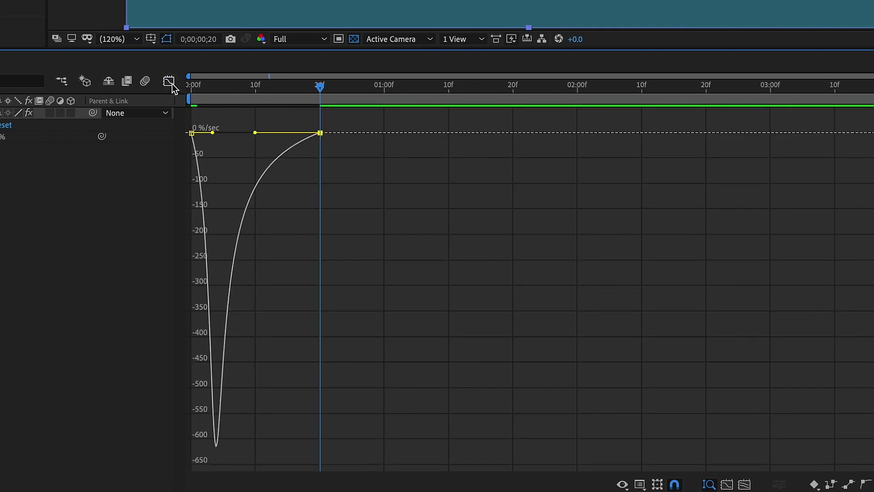
{"action": "left_click", "coordinate": [169, 82]}
{"action": "left_click", "coordinate": [371, 86]}
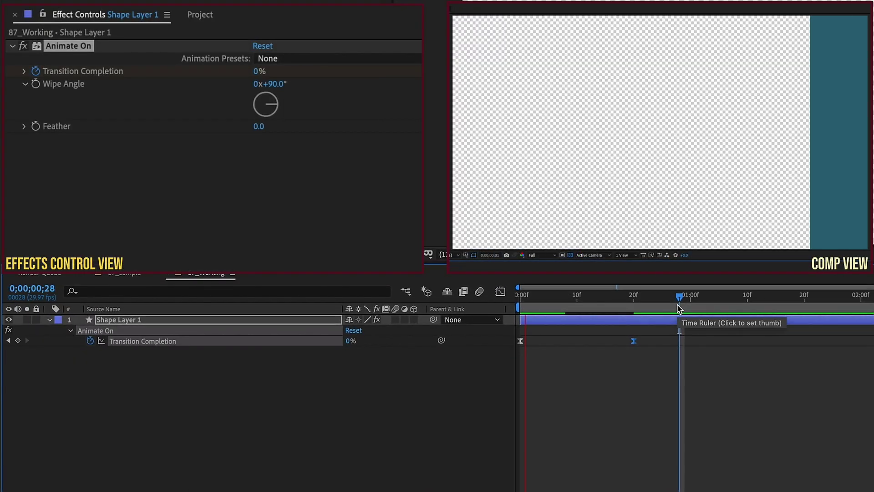
{"action": "left_click", "coordinate": [690, 298]}
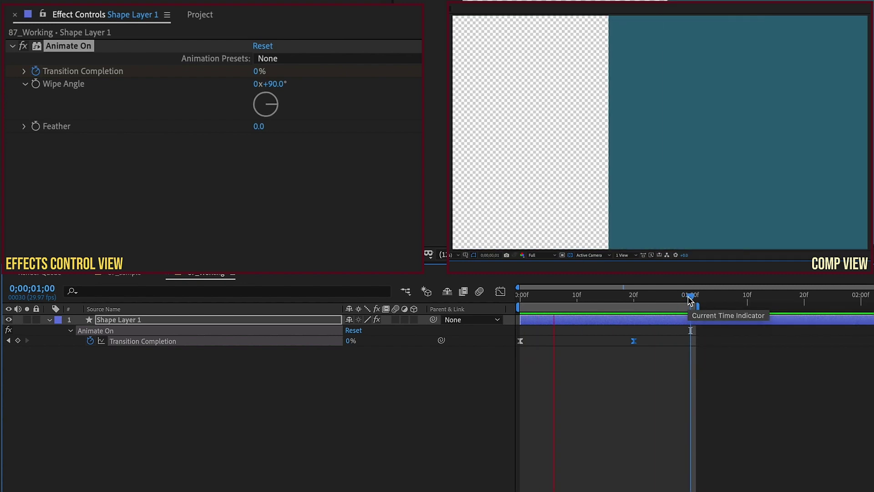
Duplicate the Animate On effect and rename the copy Animate Out
{"action": "left_click", "coordinate": [58, 48]}
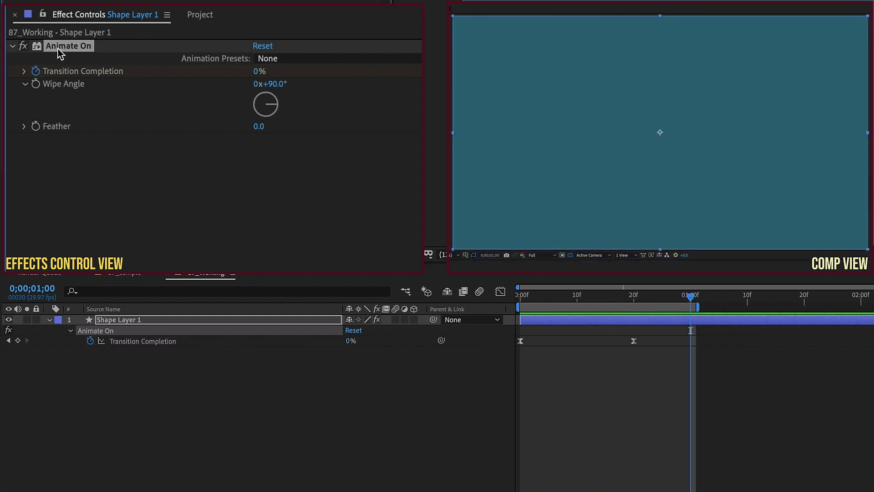
{"action": "key", "text": "ctrl+d"}
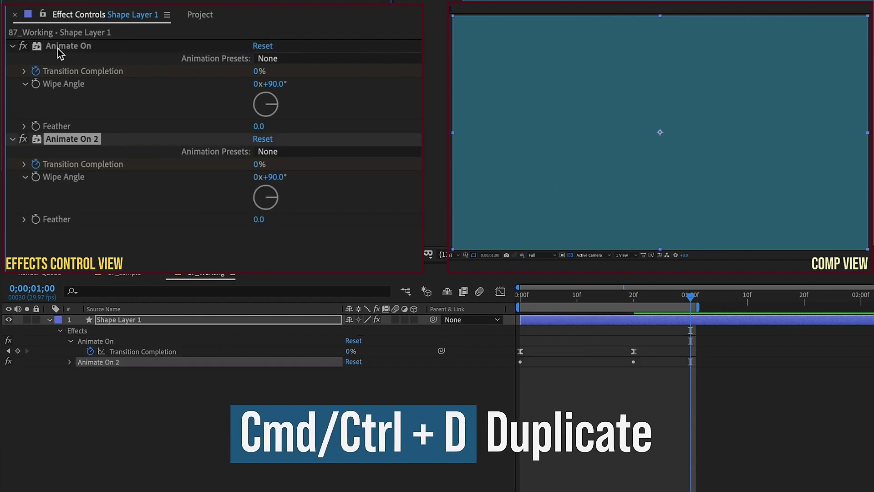
{"action": "key", "text": "Return"}
{"action": "key", "text": "Right"}
{"action": "key", "text": "BackSpace"}
{"action": "key", "text": "BackSpace"}
{"action": "key", "text": "BackSpace"}
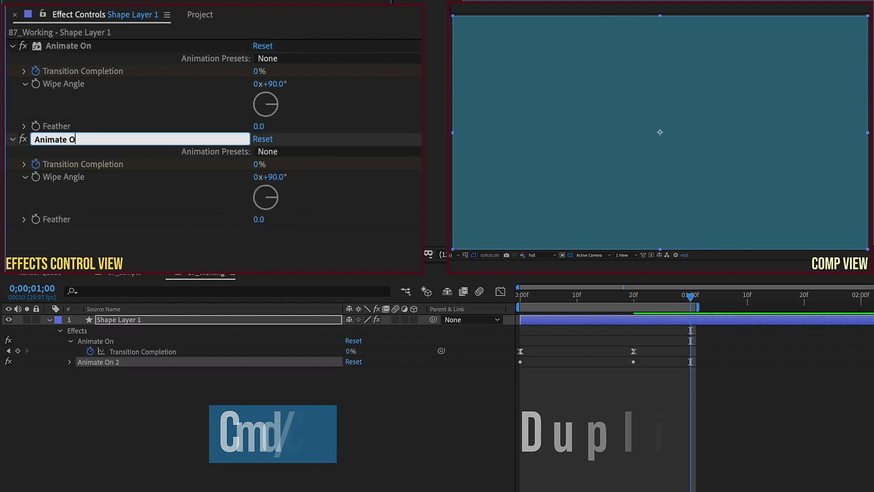
{"action": "type", "text": "ut"}
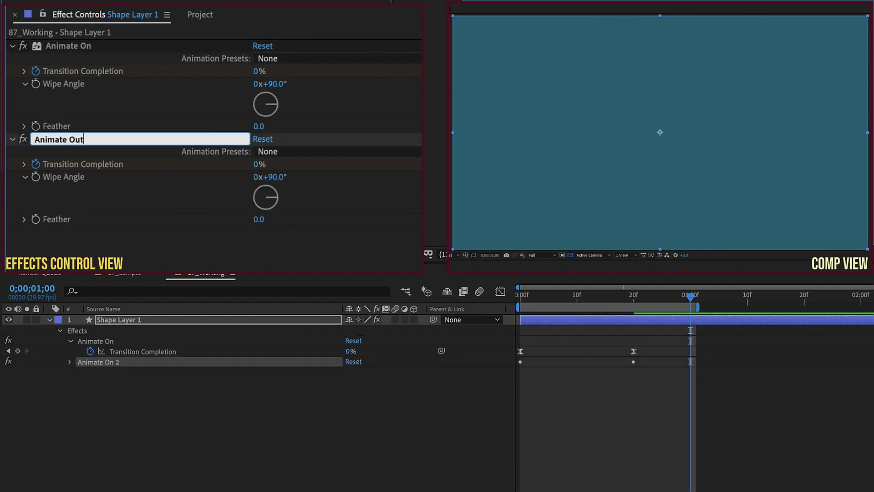
{"action": "left_click", "coordinate": [551, 324]}
Shift the Animate Out keyframes to start at frame 20
{"action": "key", "text": "u"}
{"action": "key", "text": "u"}
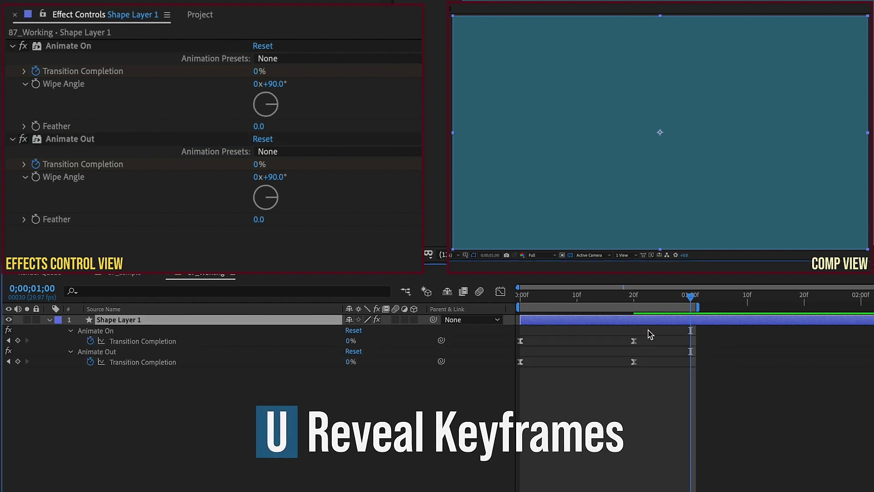
{"action": "mouse_move", "coordinate": [646, 356]}
{"action": "left_mouse_down"}
{"action": "mouse_move", "coordinate": [550, 381]}
{"action": "mouse_move", "coordinate": [507, 380]}
{"action": "mouse_move", "coordinate": [634, 365]}
{"action": "left_mouse_up"}
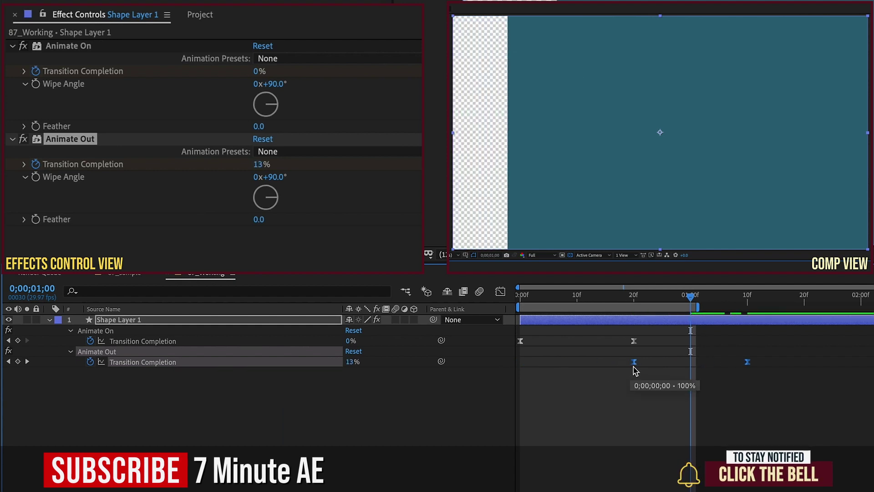
{"action": "left_click", "coordinate": [633, 298]}
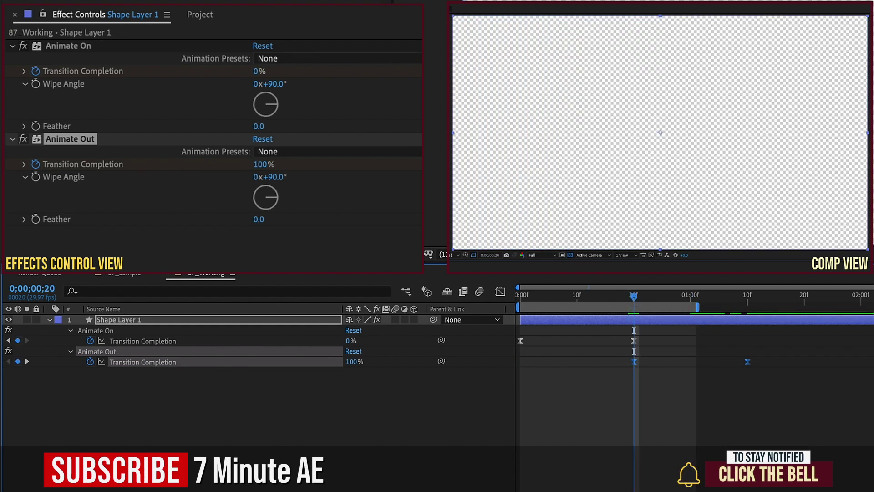
{"action": "key", "text": "equal"}
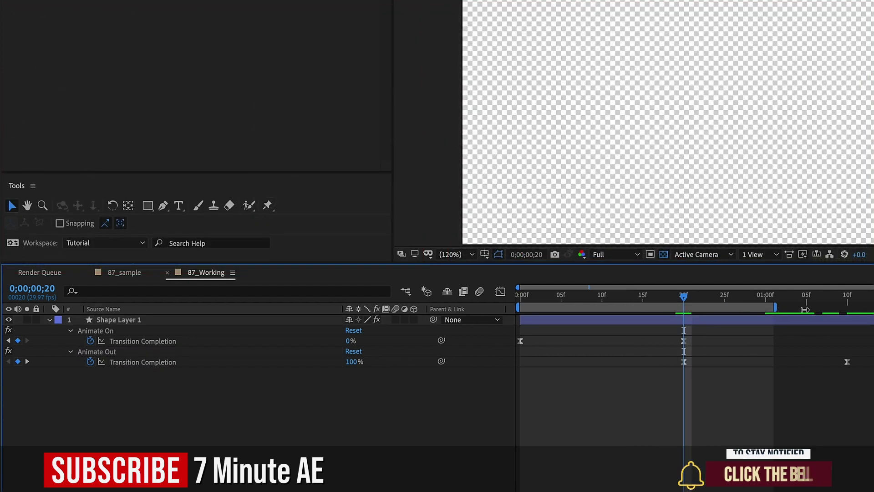
Time-reverse both Animate Out keyframes and preview the wipe on and off
{"action": "left_click_drag", "start_coordinate": [867, 358], "coordinate": [673, 377]}
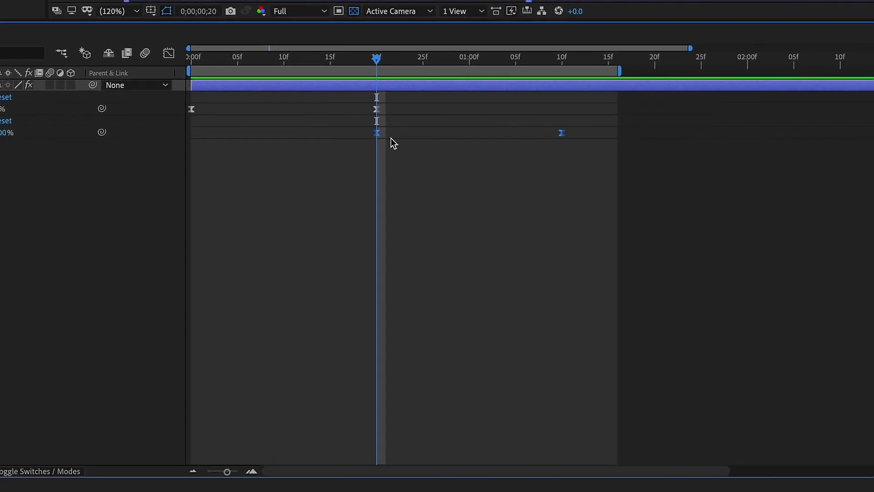
{"action": "right_click", "coordinate": [378, 136]}
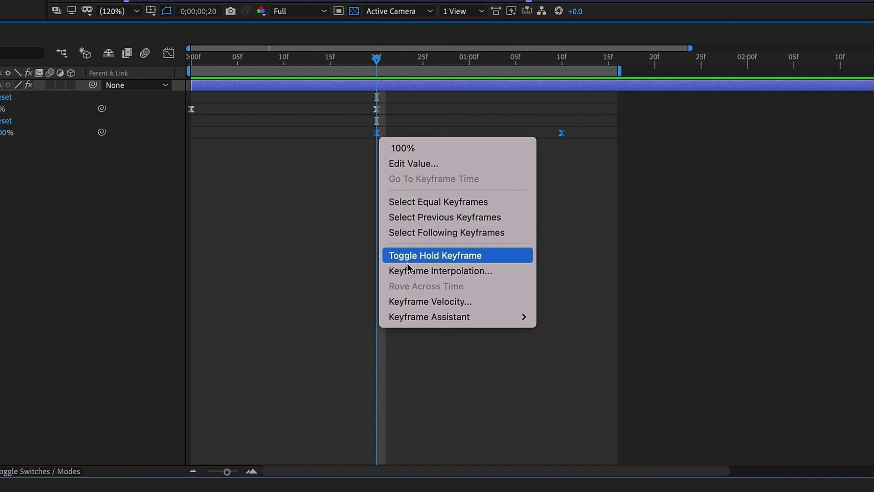
{"action": "mouse_move", "coordinate": [412, 318]}
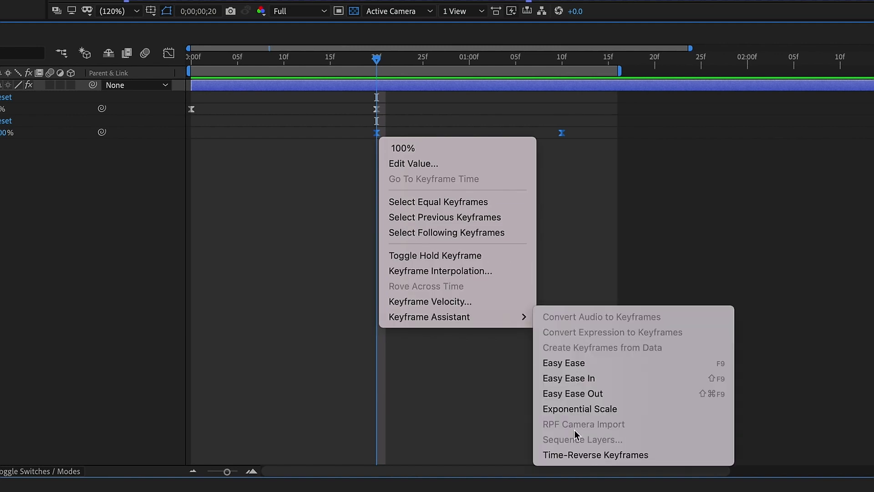
{"action": "left_click", "coordinate": [585, 455]}
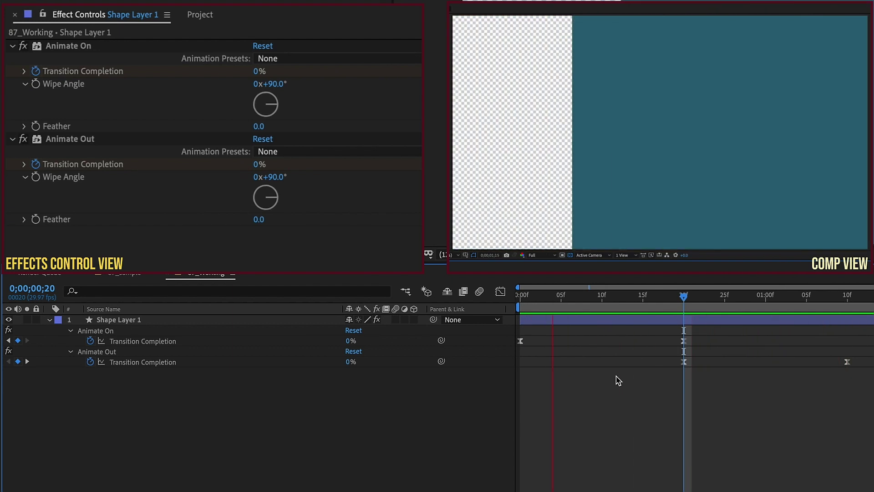
{"action": "left_click", "coordinate": [217, 318]}
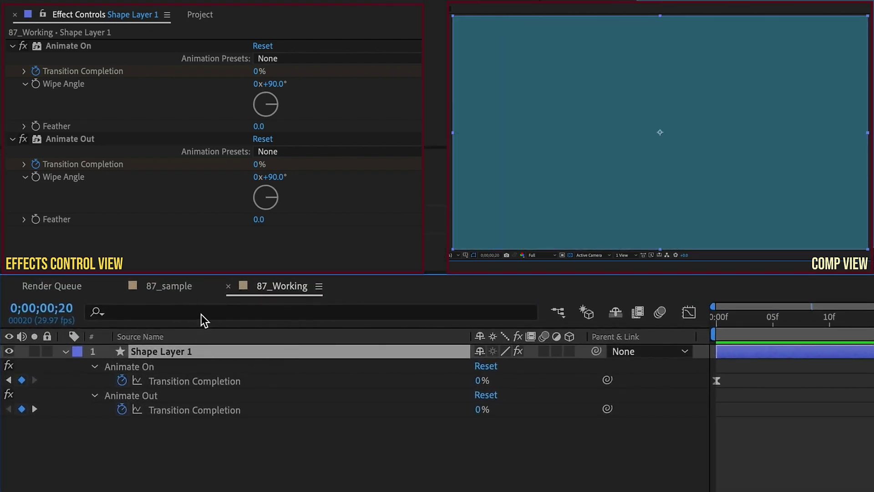
{"action": "left_click", "coordinate": [201, 313]}
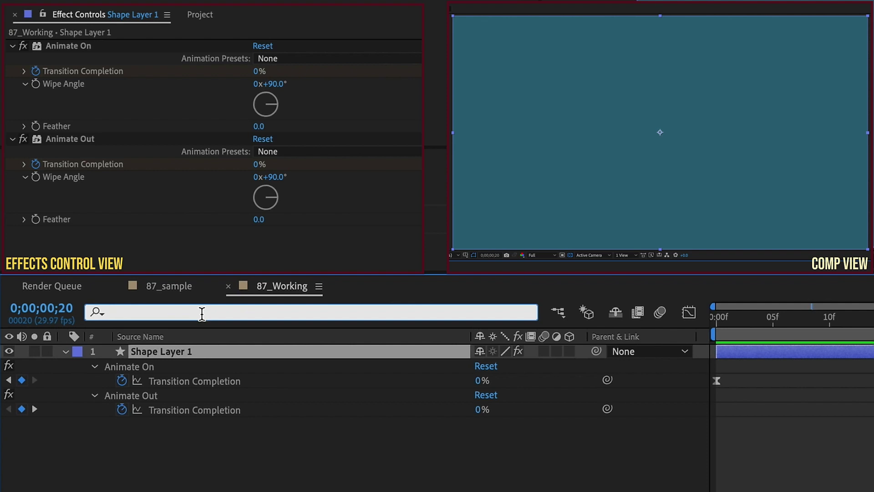
Filter to 'wipe' and link Animate Out's Wipe Angle to Animate On's minus 180
{"action": "type", "text": "wipe"}
{"action": "left_click", "coordinate": [609, 429]}
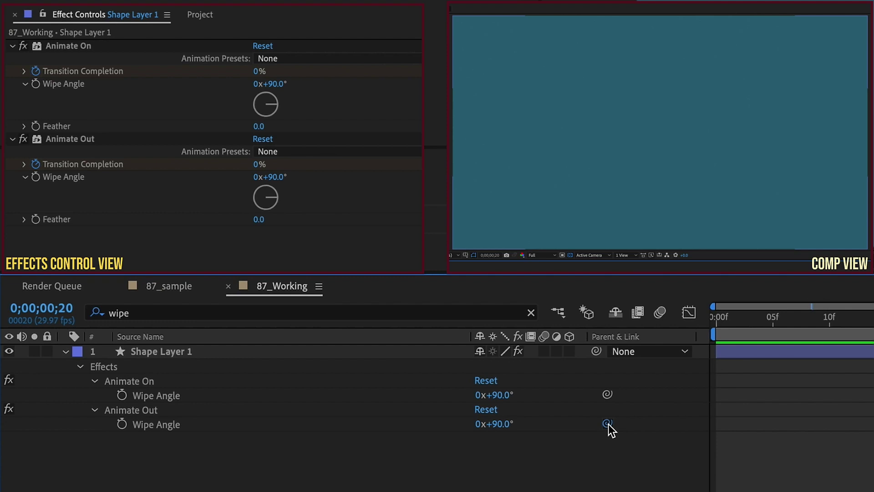
{"action": "left_click_drag", "start_coordinate": [608, 424], "coordinate": [608, 424]}
{"action": "left_click_drag", "start_coordinate": [294, 421], "coordinate": [154, 395]}
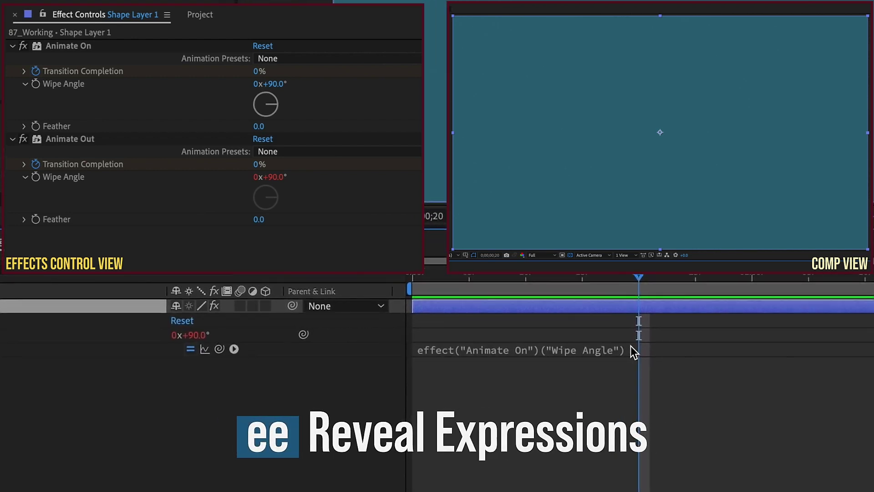
{"action": "left_click", "coordinate": [634, 350]}
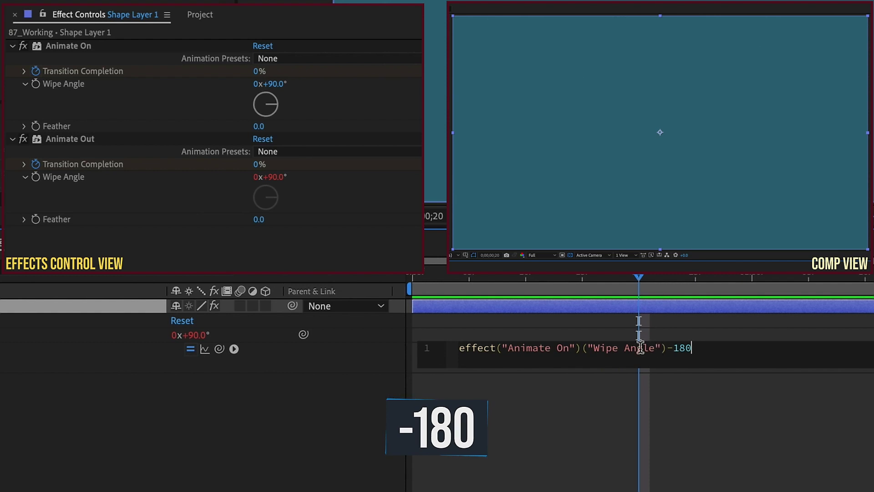
{"action": "left_click", "coordinate": [302, 439]}
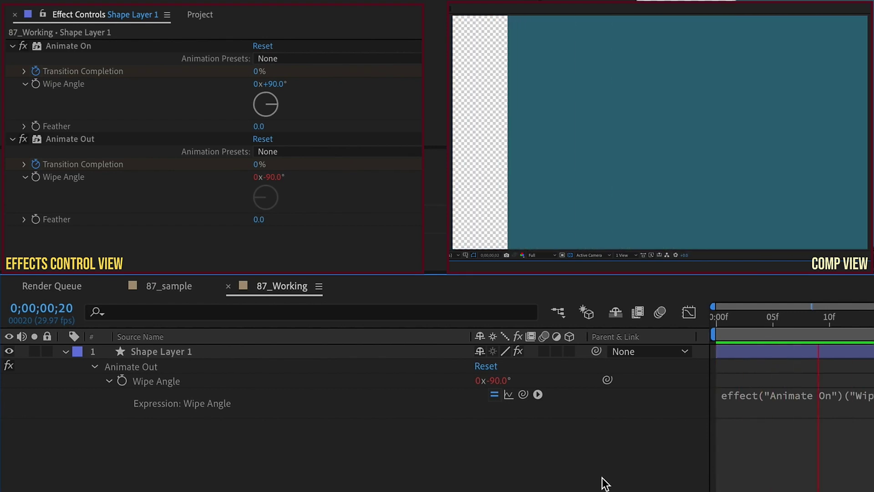
Enable motion blur on Shape Layer 1 and the composition, then scrub and preview
{"action": "left_click", "coordinate": [68, 355]}
{"action": "left_click", "coordinate": [65, 352]}
{"action": "left_click", "coordinate": [65, 352]}
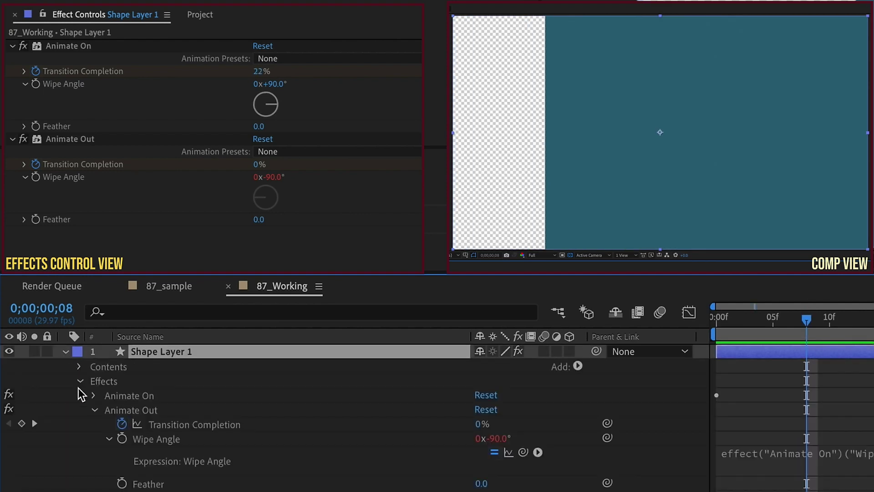
{"action": "left_click", "coordinate": [79, 367]}
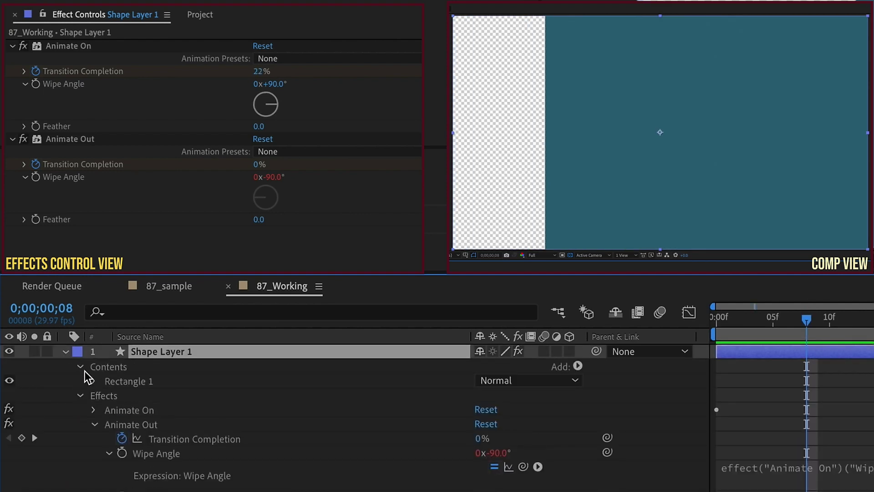
{"action": "left_click", "coordinate": [544, 351]}
{"action": "left_click_drag", "start_coordinate": [735, 326], "coordinate": [829, 326]}
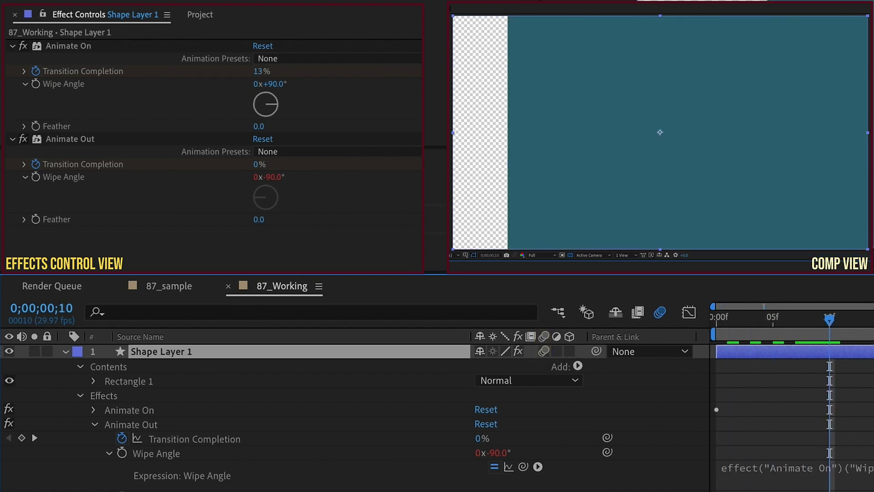
{"action": "key", "text": "space"}
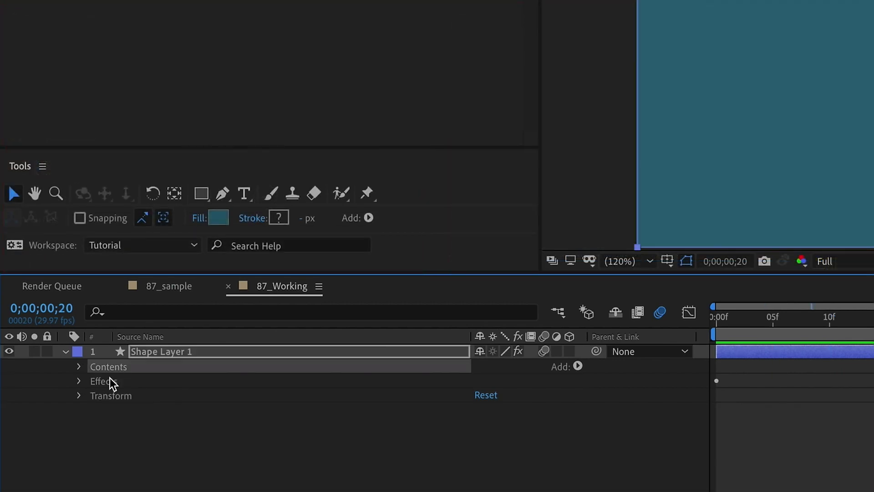
{"action": "left_click", "coordinate": [109, 377]}
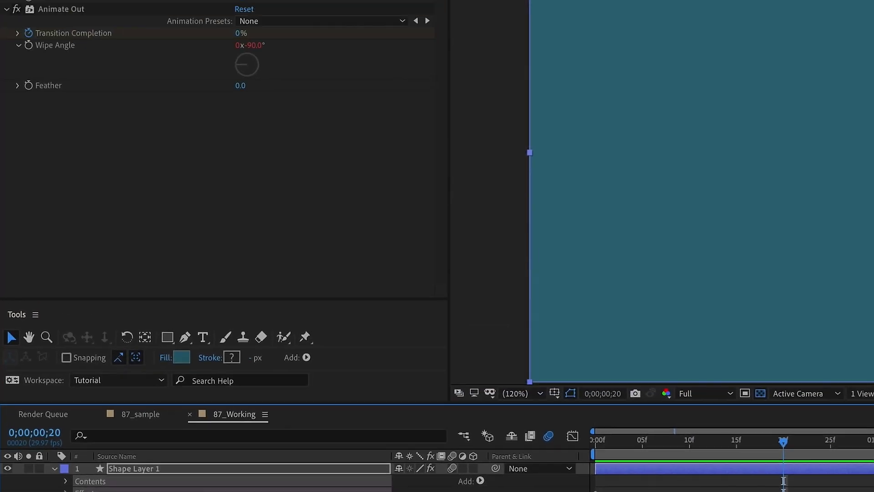
Save the animation preset as ShapeLayer_Multi_Transition in User Presets/7_Minute_AE
{"action": "left_click", "coordinate": [297, 7]}
{"action": "left_click", "coordinate": [307, 27]}
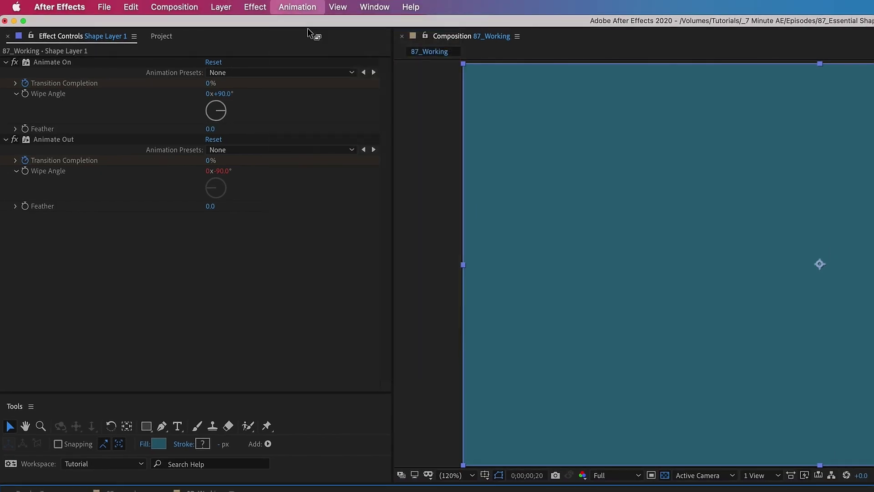
{"action": "left_click_drag", "start_coordinate": [873, 491], "coordinate": [695, 424]}
{"action": "left_click", "coordinate": [43, 337]}
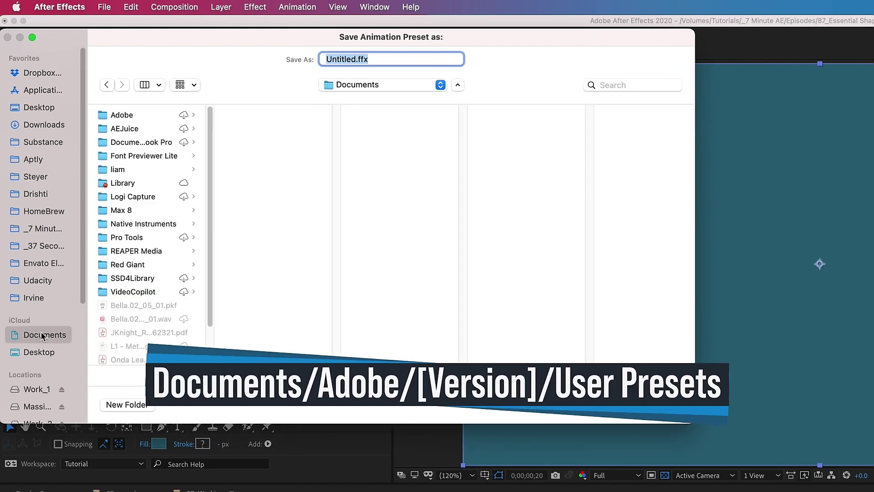
{"action": "left_click", "coordinate": [145, 116]}
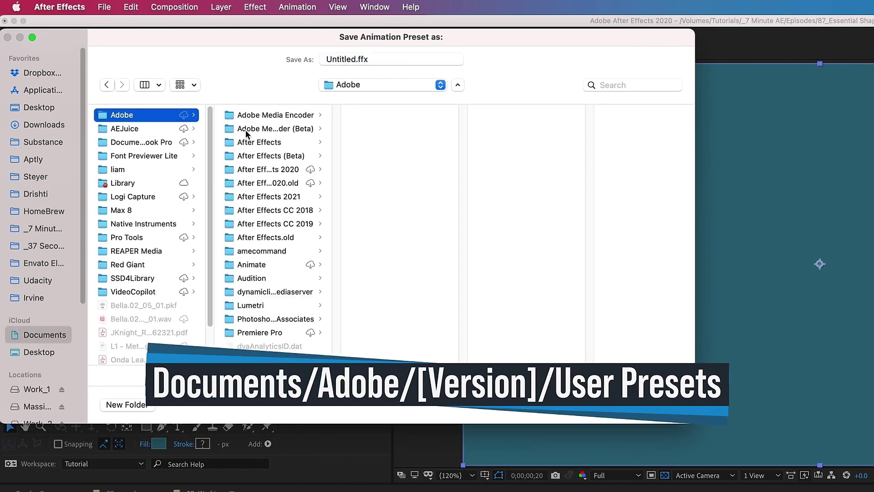
{"action": "left_click", "coordinate": [274, 169]}
{"action": "left_click", "coordinate": [392, 127]}
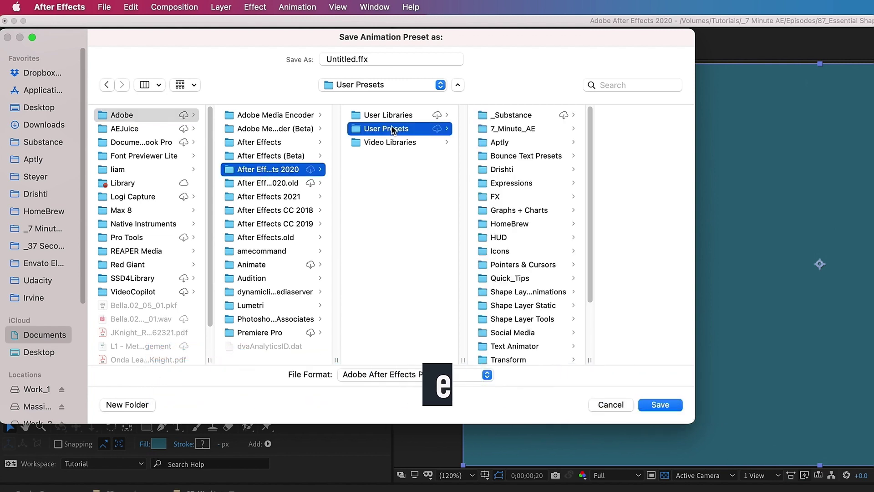
{"action": "left_click", "coordinate": [520, 129]}
{"action": "triple_click", "coordinate": [393, 61]}
{"action": "type", "text": "ShapeLayer_Multi"}
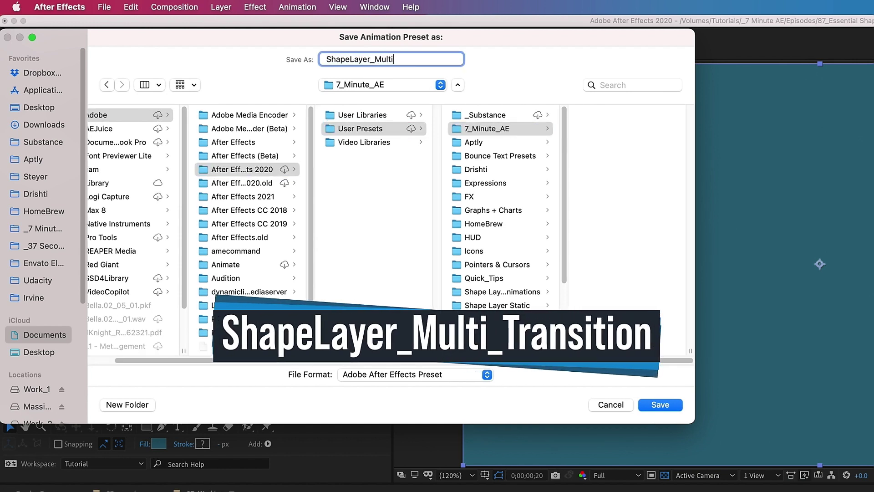
{"action": "type", "text": "_Transition"}
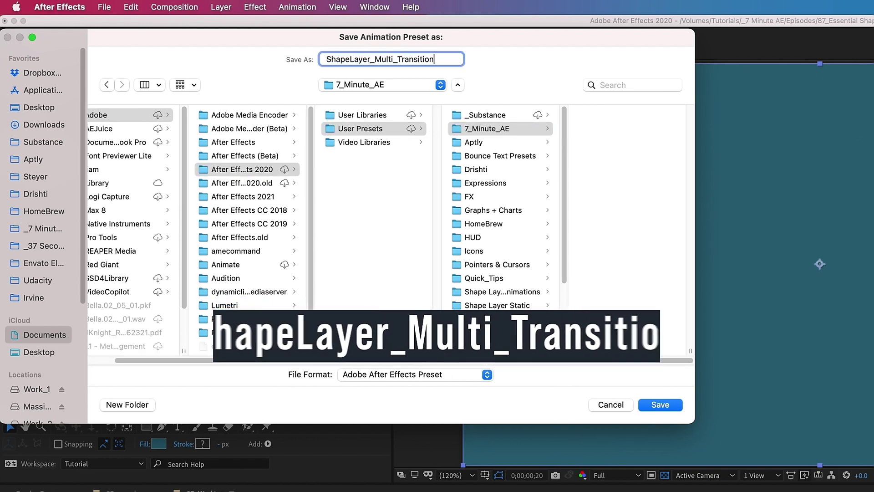
{"action": "left_click", "coordinate": [660, 404]}
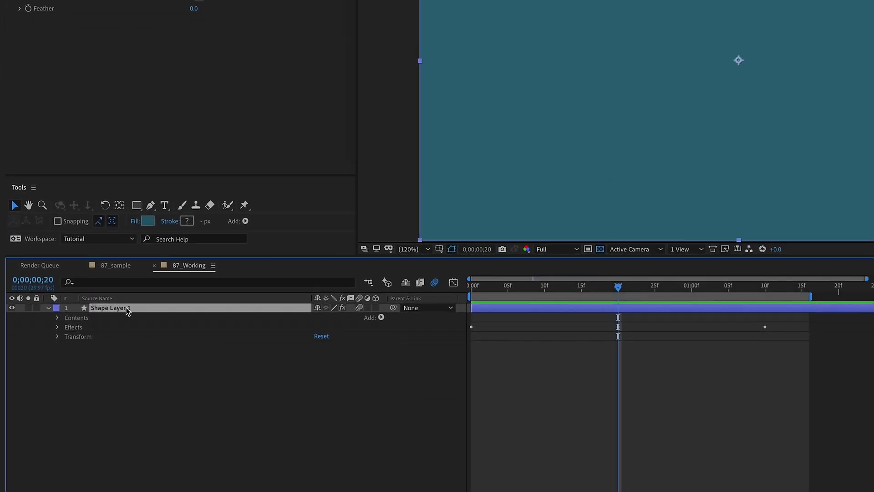
Delete Shape Layer 1 and expand Animation Presets > User Presets > 7_Minute_AE
{"action": "key", "text": "Delete"}
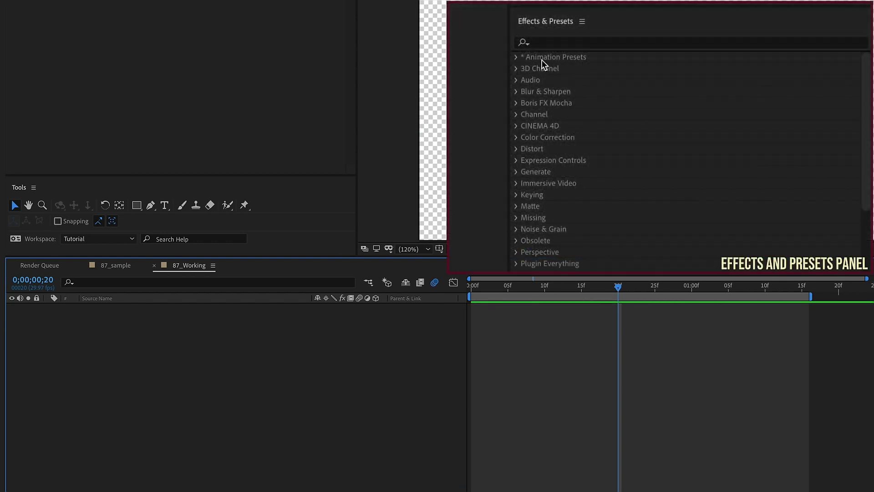
{"action": "left_click", "coordinate": [515, 58]}
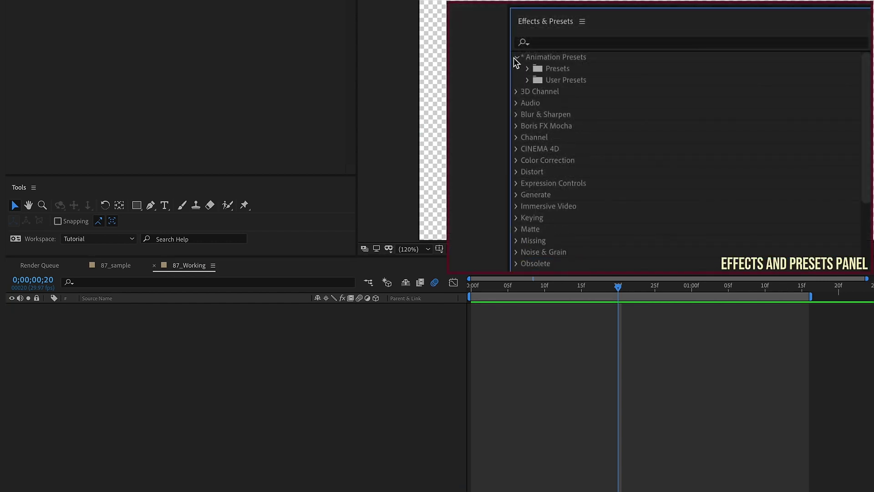
{"action": "left_click", "coordinate": [528, 81]}
{"action": "left_click", "coordinate": [540, 69]}
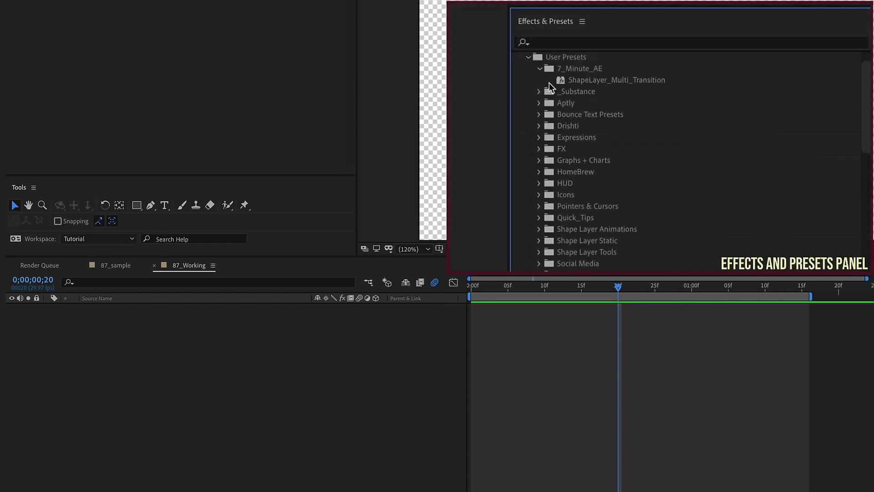
Apply ShapeLayer_Multi_Transition at the first frame and inspect its keyframes and Wipe Angle expression
{"action": "left_click", "coordinate": [470, 287]}
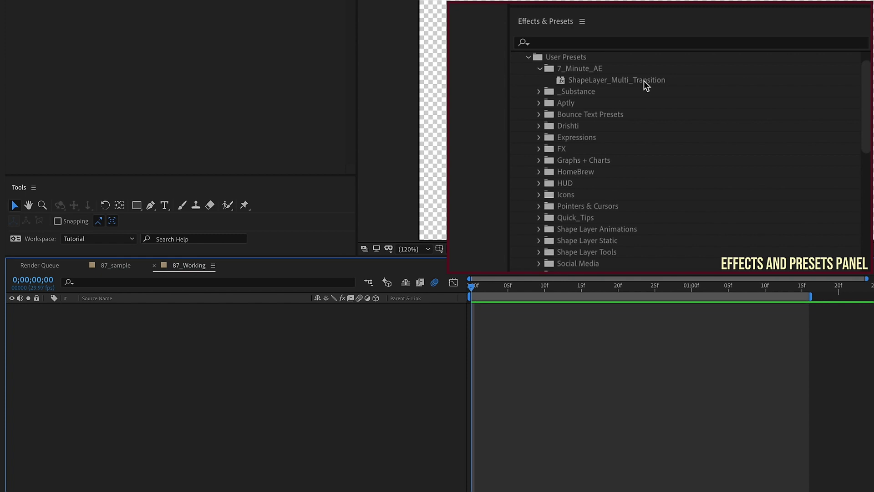
{"action": "double_click", "coordinate": [645, 85]}
{"action": "key", "text": "u"}
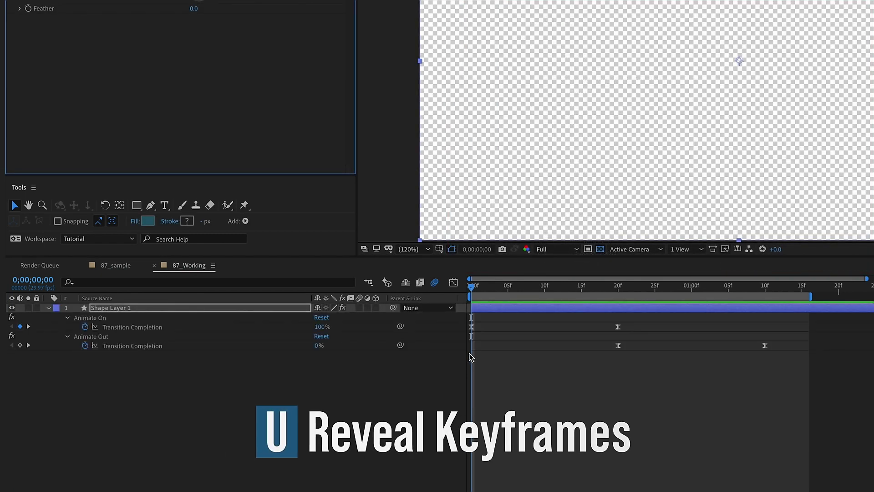
{"action": "left_click_drag", "start_coordinate": [487, 287], "coordinate": [618, 290]}
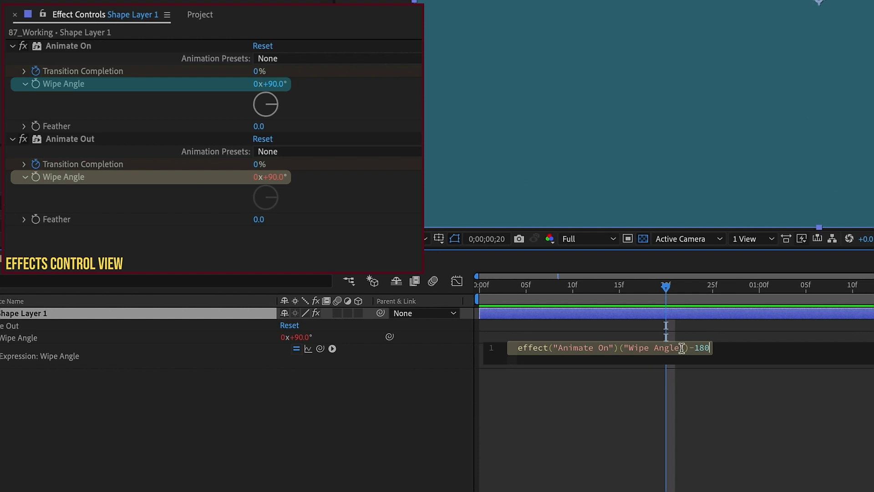
{"action": "key", "text": "KP_Enter"}
Set Animate On's Wipe Angle to 0° and preview the wipe
{"action": "key", "text": "u"}
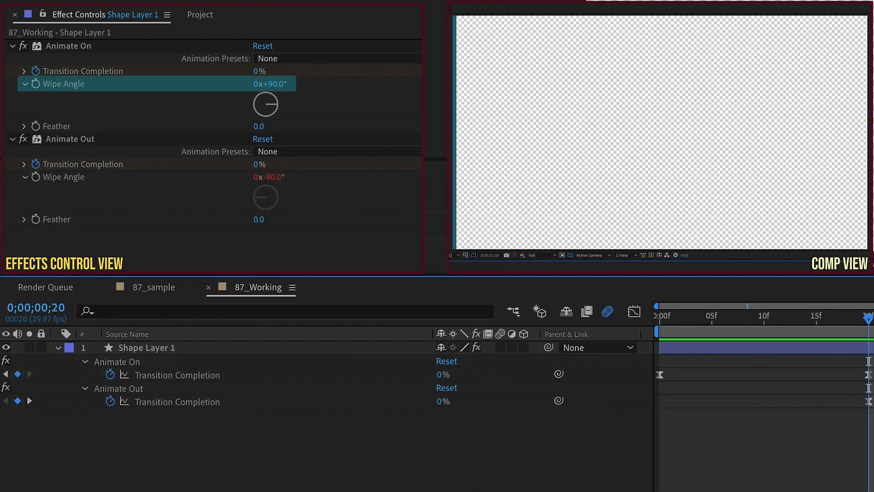
{"action": "key", "text": "space"}
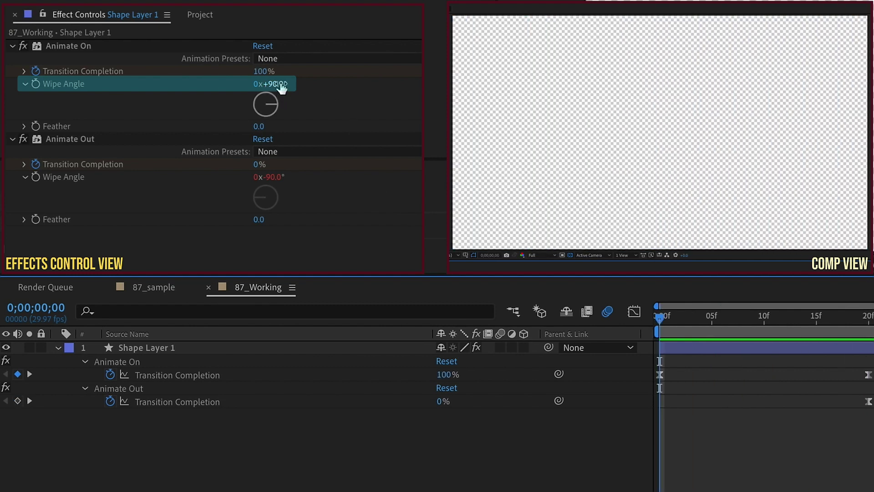
{"action": "left_click", "coordinate": [279, 85]}
{"action": "key", "text": "Return"}
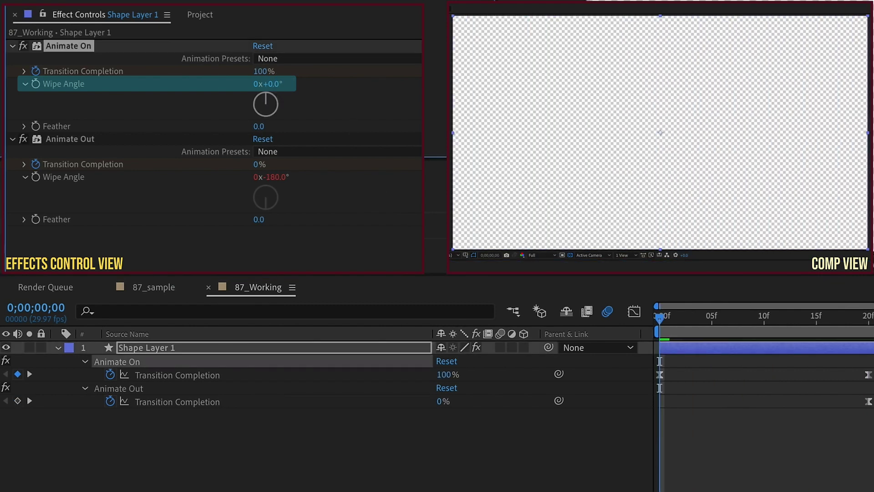
{"action": "key", "text": "space"}
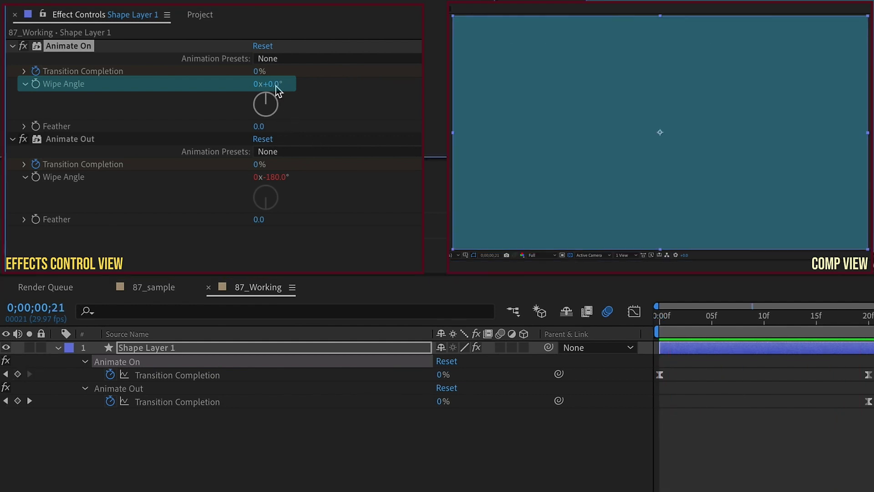
{"action": "left_click", "coordinate": [861, 451]}
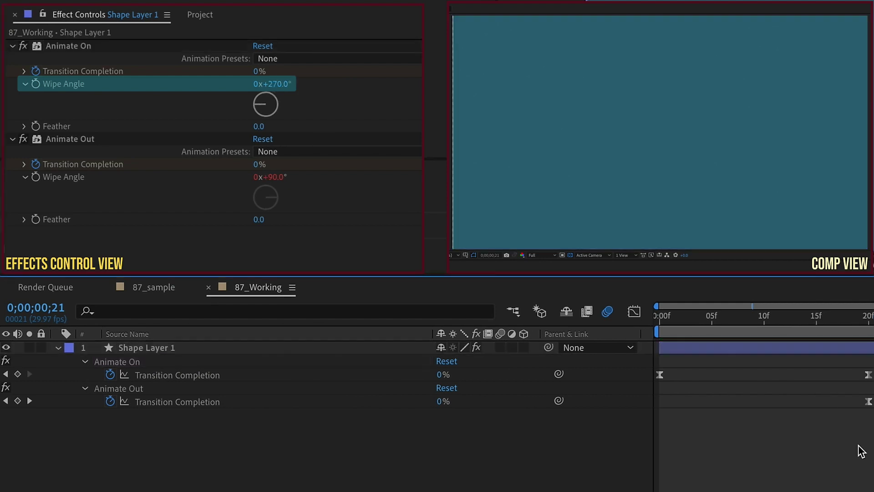
{"action": "key", "text": "space"}
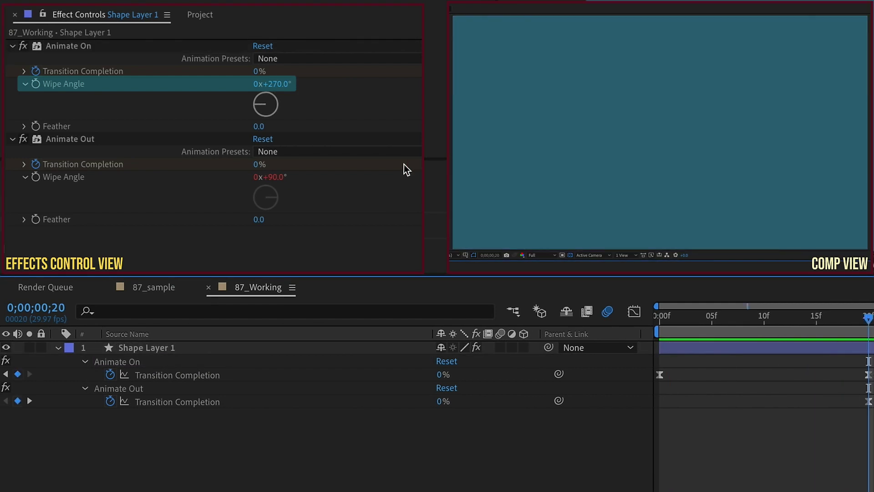
Try Wipe Angles of 180° and 27°, check frame 4, then drag the angle interactively
{"action": "left_click", "coordinate": [284, 87]}
{"action": "type", "text": "180"}
{"action": "key", "text": "Return"}
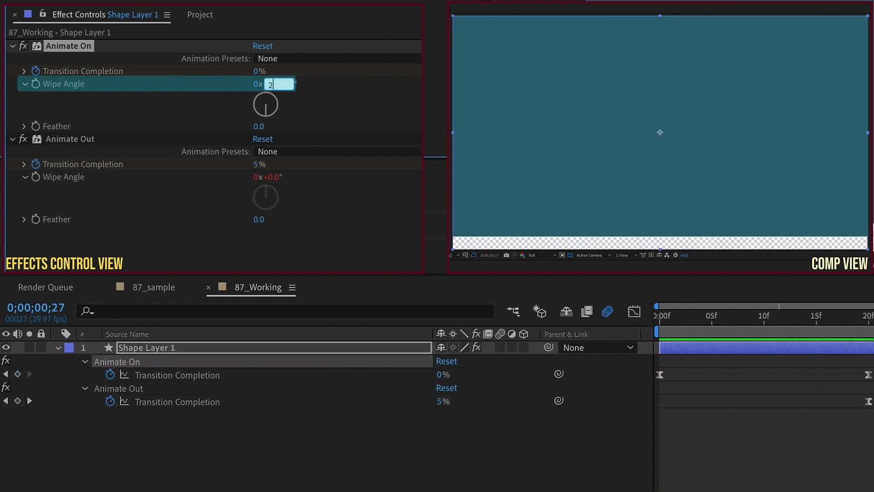
{"action": "type", "text": "27"}
{"action": "left_click", "coordinate": [701, 317]}
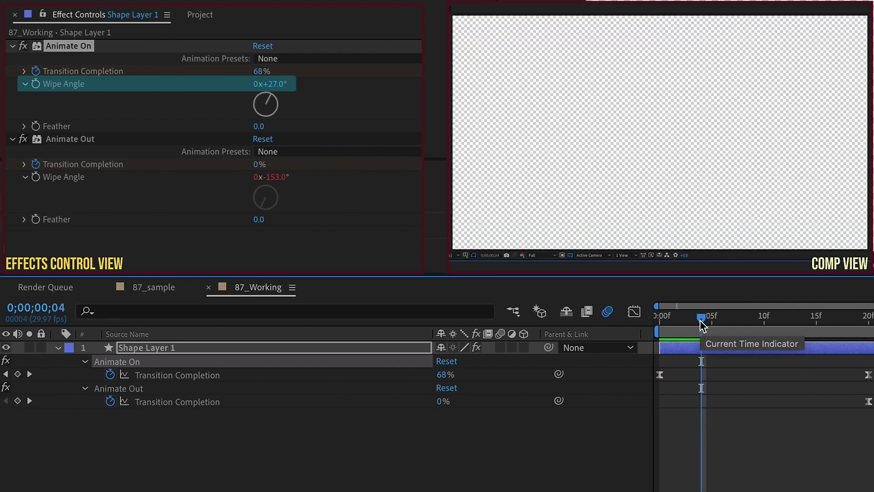
{"action": "key", "text": "space"}
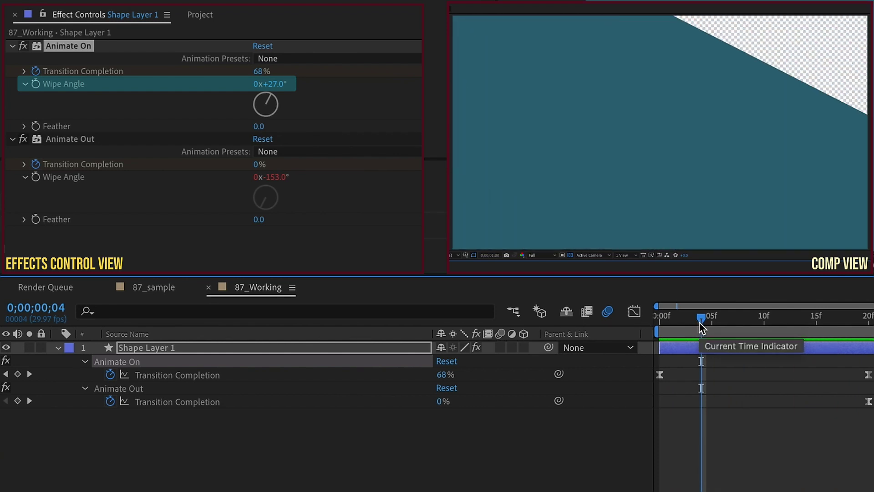
{"action": "left_click_drag", "start_coordinate": [702, 319], "coordinate": [646, 322]}
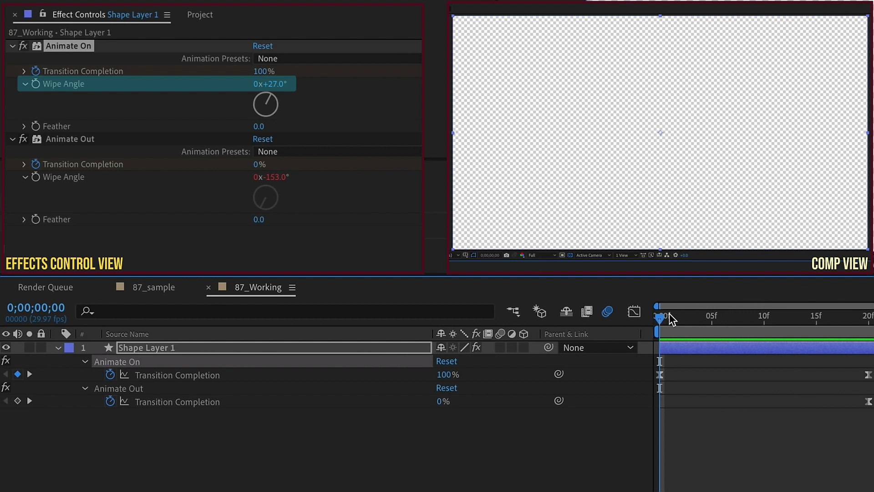
{"action": "left_click_drag", "start_coordinate": [670, 314], "coordinate": [701, 316]}
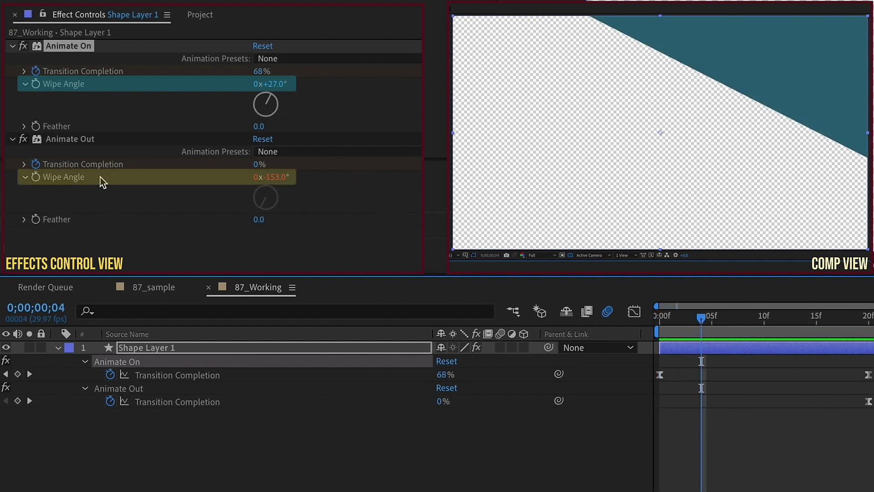
{"action": "left_click_drag", "start_coordinate": [277, 85], "coordinate": [311, 69]}
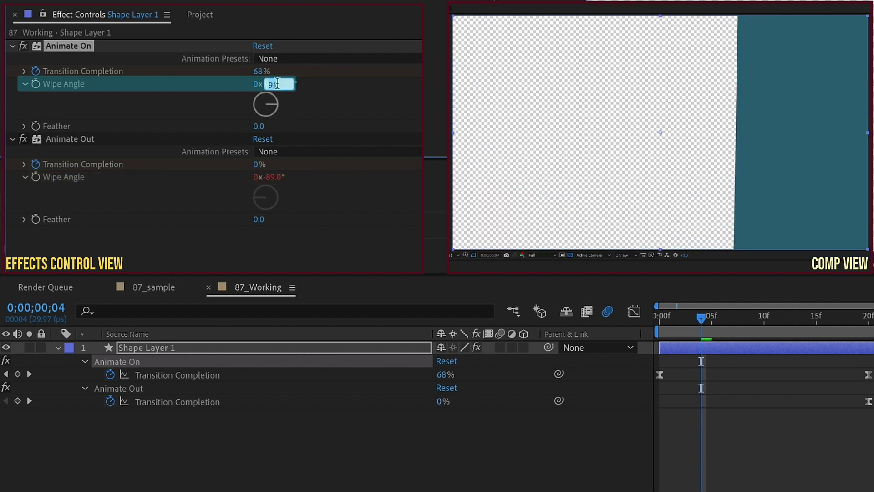
Rename the shape layer to Transition_01 and duplicate it
{"action": "type", "text": "0"}
{"action": "key", "text": "Return"}
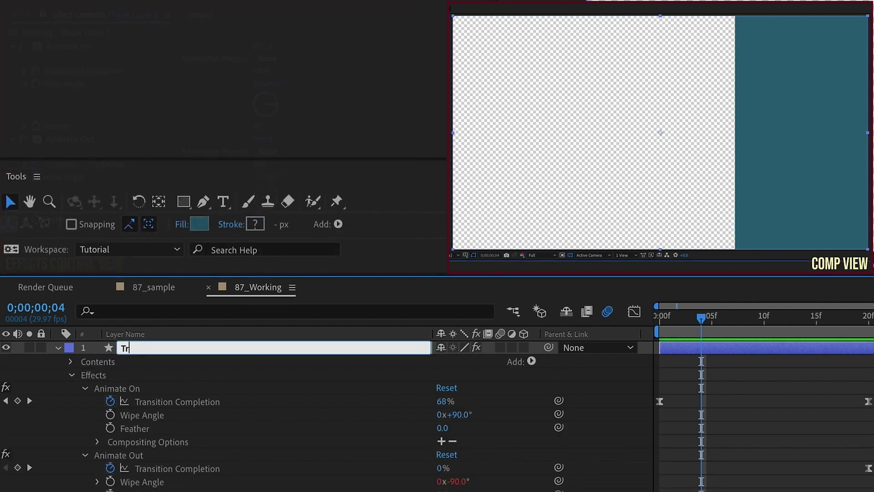
{"action": "type", "text": "Transition_"}
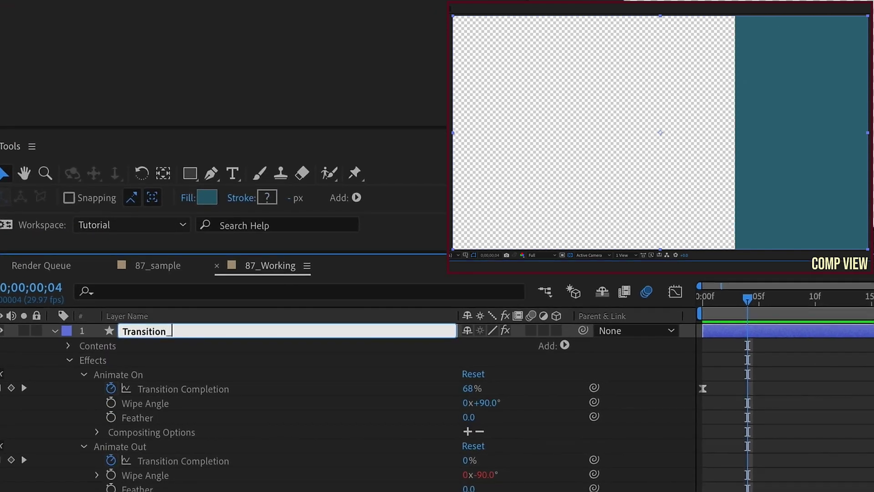
{"action": "type", "text": "01"}
{"action": "key", "text": "Return"}
{"action": "left_click", "coordinate": [235, 331]}
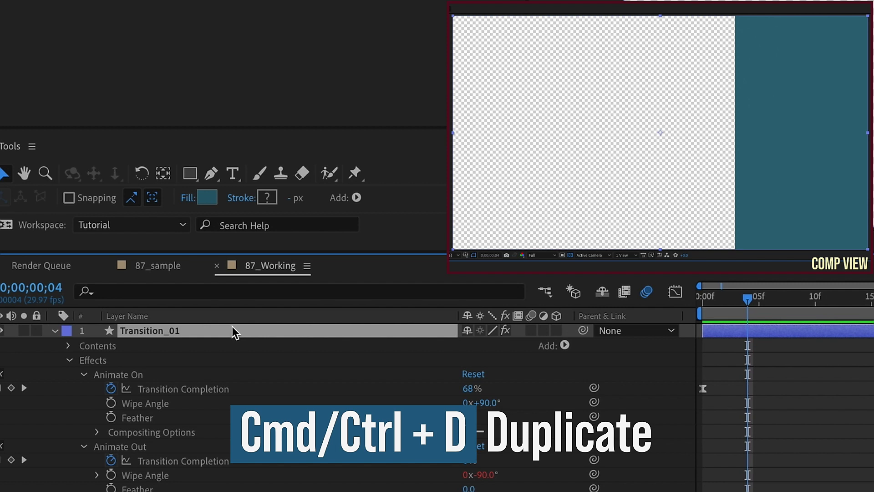
{"action": "key", "text": "ctrl+d"}
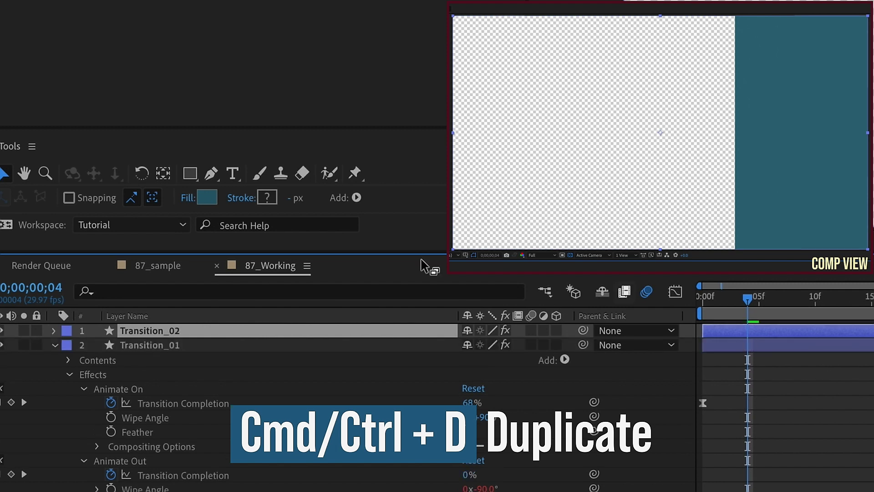
Give the duplicate a bright magenta fill and enable Collapse Transformations for both layers
{"action": "left_click", "coordinate": [208, 198]}
{"action": "left_click_drag", "start_coordinate": [712, 120], "coordinate": [716, 126]}
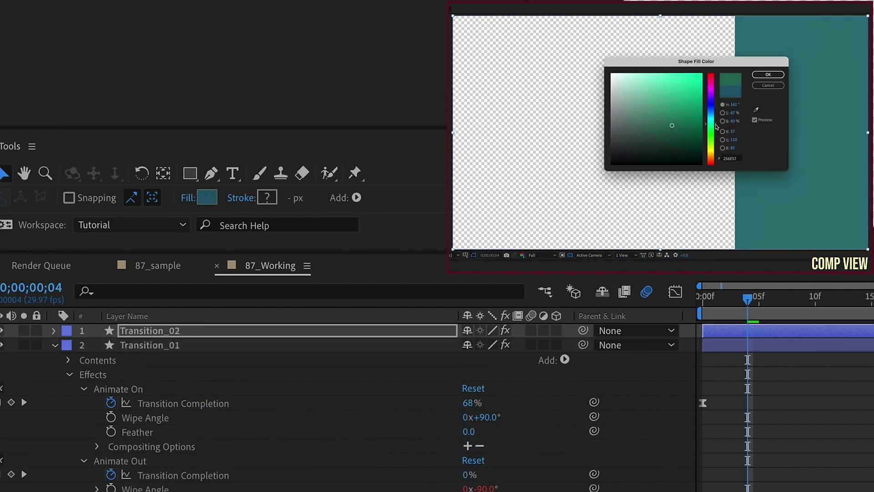
{"action": "left_click_drag", "start_coordinate": [710, 96], "coordinate": [711, 88]}
{"action": "left_click", "coordinate": [701, 88]}
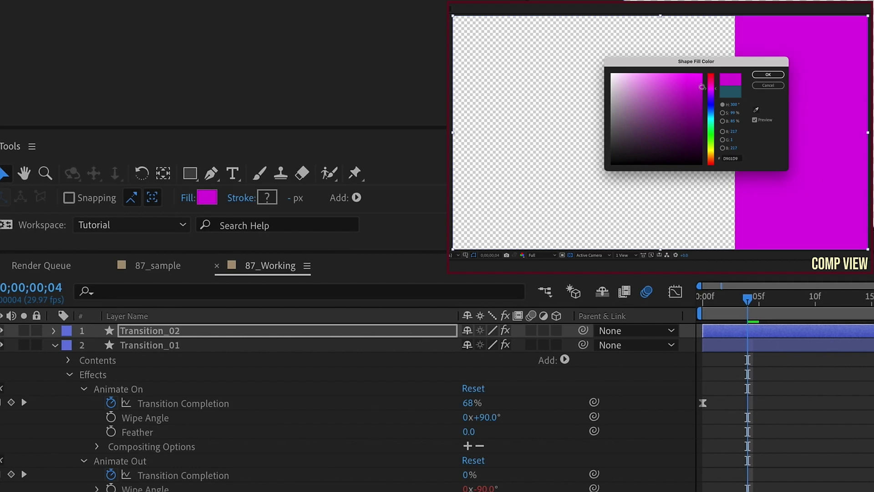
{"action": "left_click", "coordinate": [770, 75]}
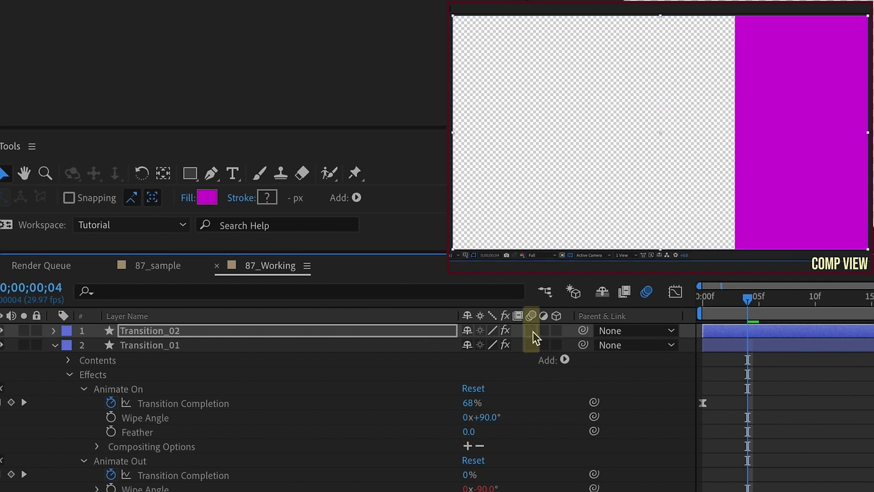
{"action": "left_click_drag", "start_coordinate": [532, 331], "coordinate": [534, 345]}
Start Transition_02 at frame 5 and preview the two-colour wipe
{"action": "left_click", "coordinate": [751, 298]}
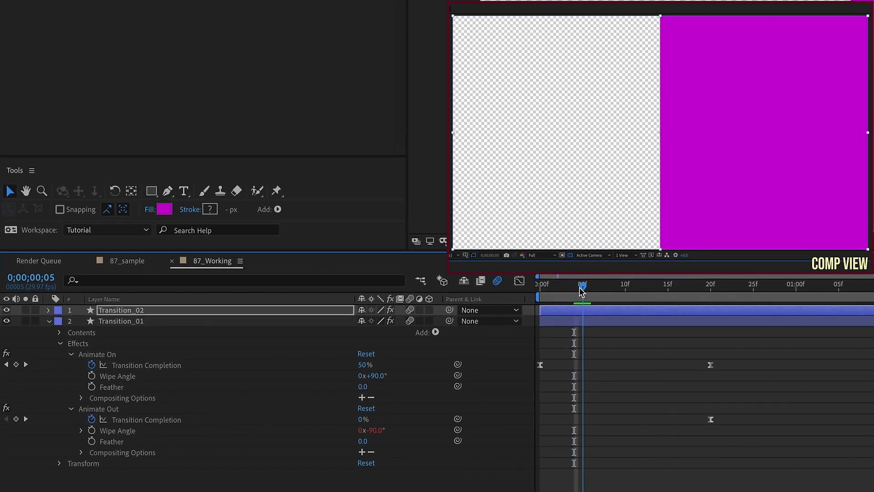
{"action": "left_click", "coordinate": [590, 309]}
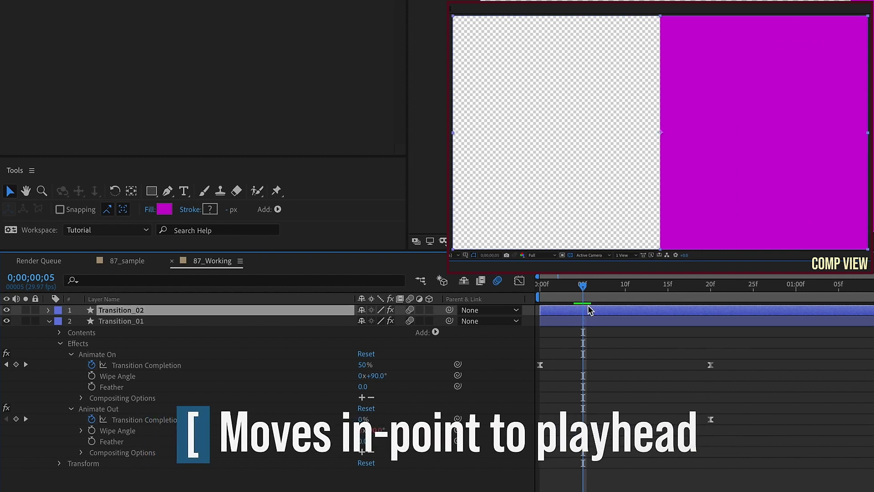
{"action": "key", "text": "bracketleft"}
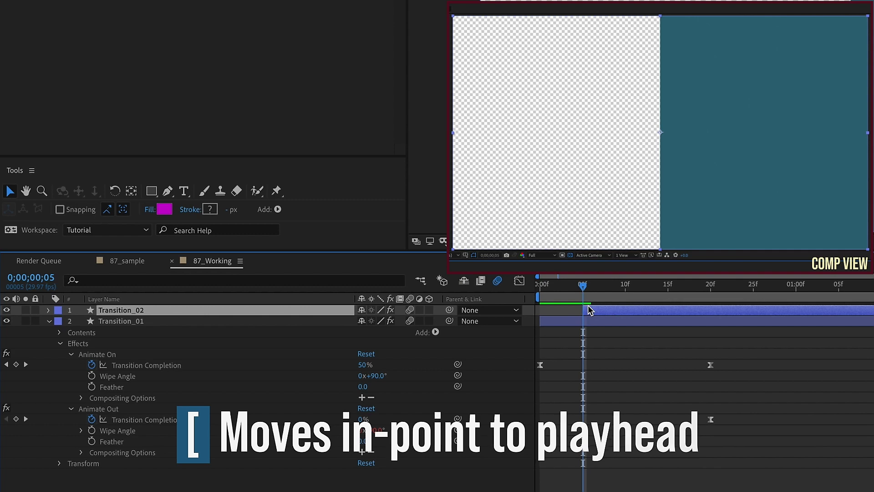
{"action": "key", "text": "space"}
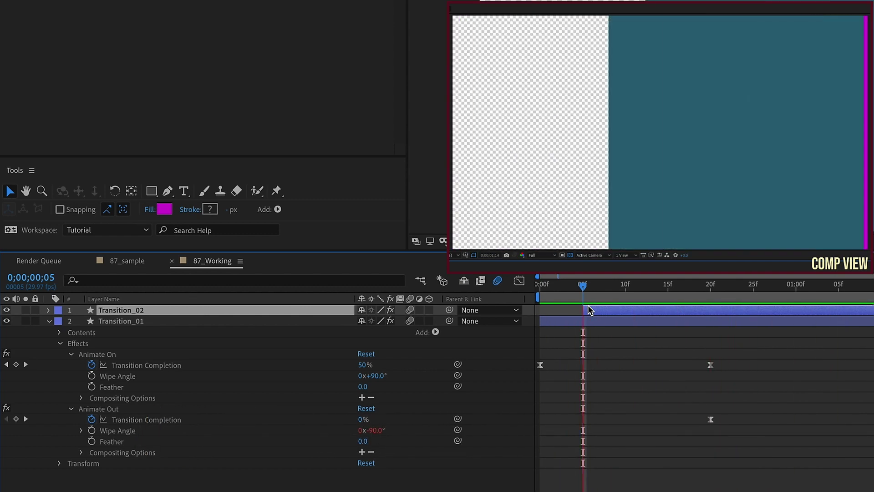
At frame 11, try a 0° Wipe Angle on Transition_01, then undo it
{"action": "key", "text": "space"}
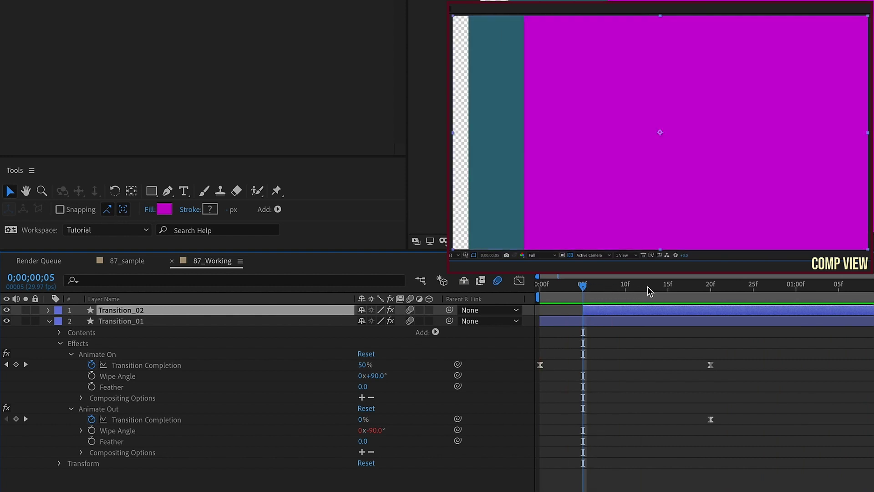
{"action": "left_click", "coordinate": [634, 284]}
{"action": "left_click", "coordinate": [180, 323]}
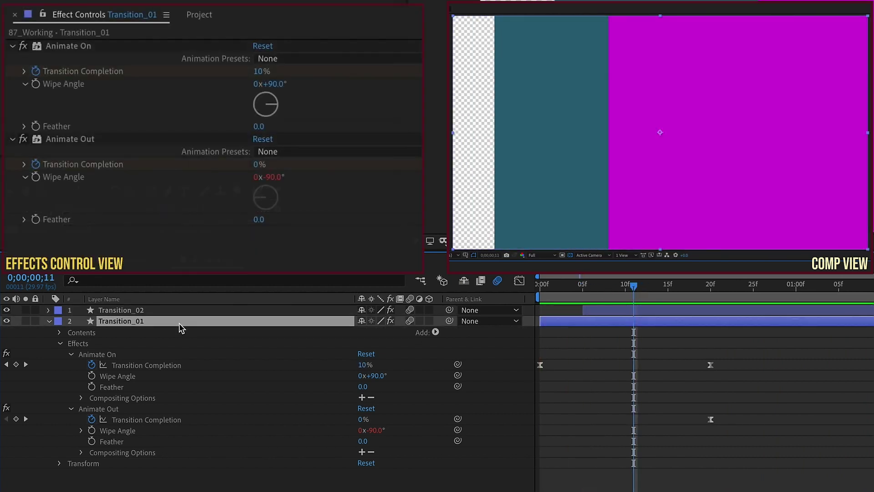
{"action": "left_click", "coordinate": [275, 85]}
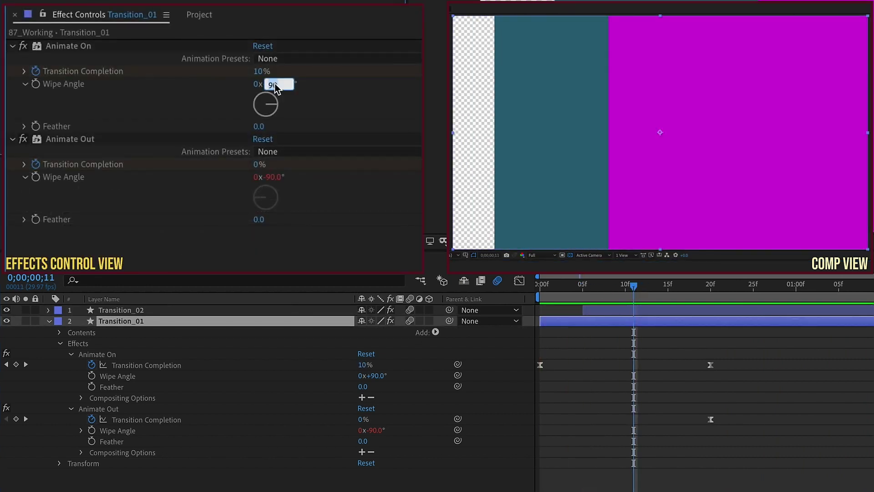
{"action": "key", "text": "Return"}
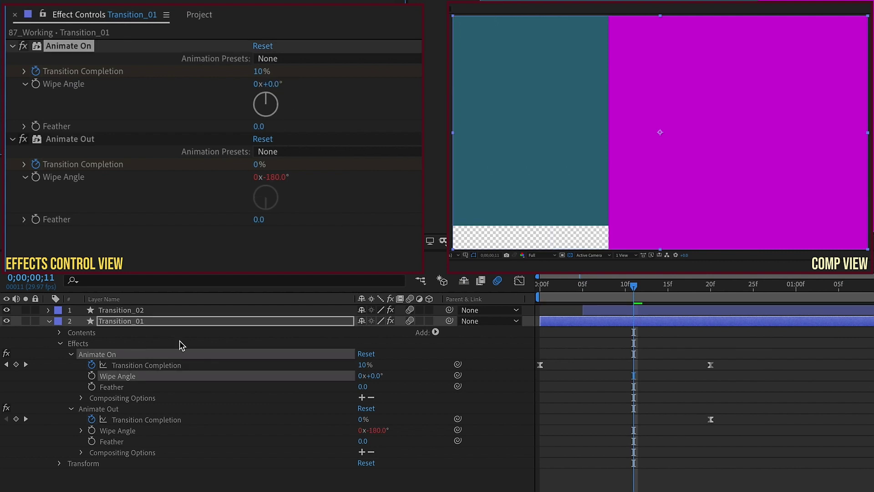
{"action": "key", "text": "ctrl+z"}
Lock Transition_01's Effect Controls, filter by 'wipe', and pick-whip Transition_02's Animate On Wipe Angle to it
{"action": "left_click", "coordinate": [147, 324]}
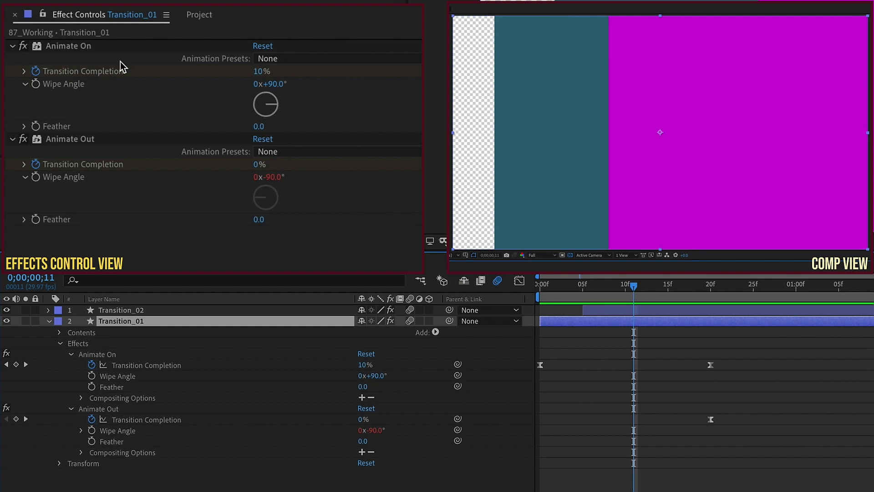
{"action": "left_click", "coordinate": [43, 15]}
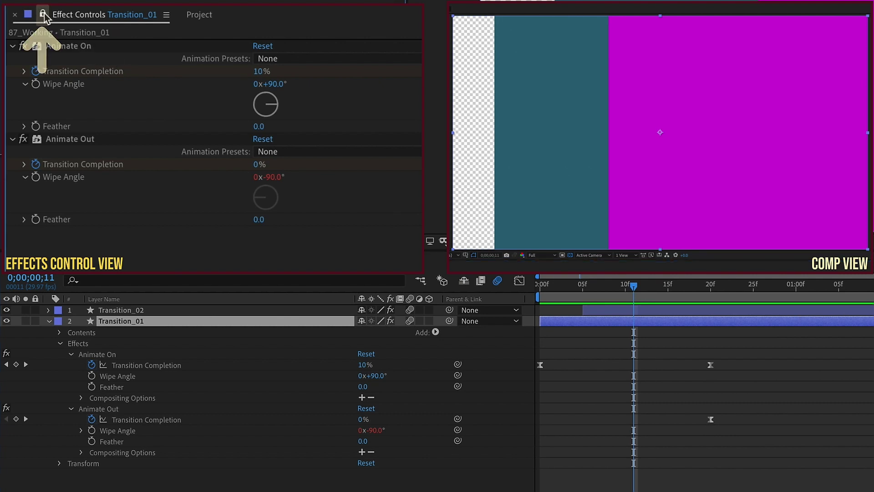
{"action": "left_click", "coordinate": [143, 310]}
{"action": "left_click", "coordinate": [172, 289]}
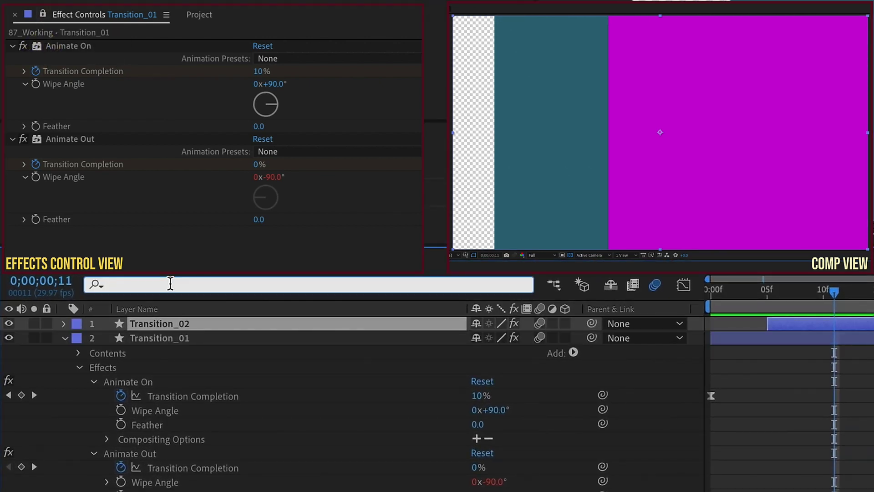
{"action": "type", "text": "wipe"}
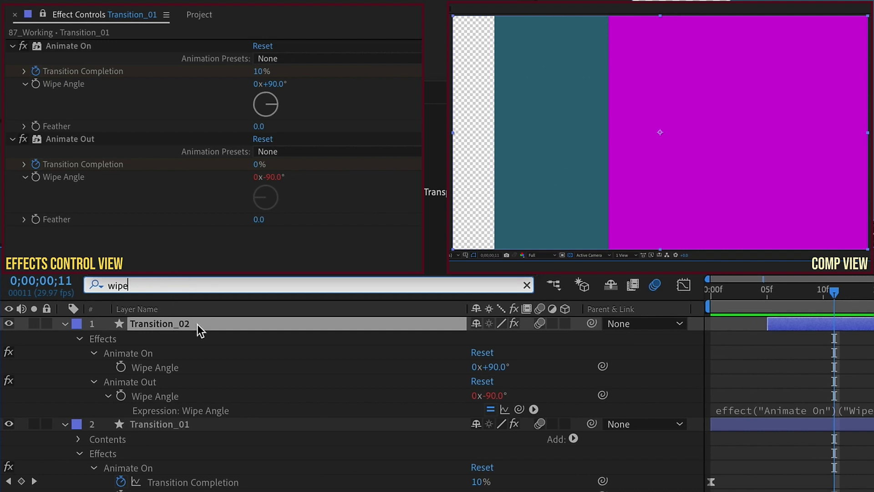
{"action": "left_click", "coordinate": [152, 367]}
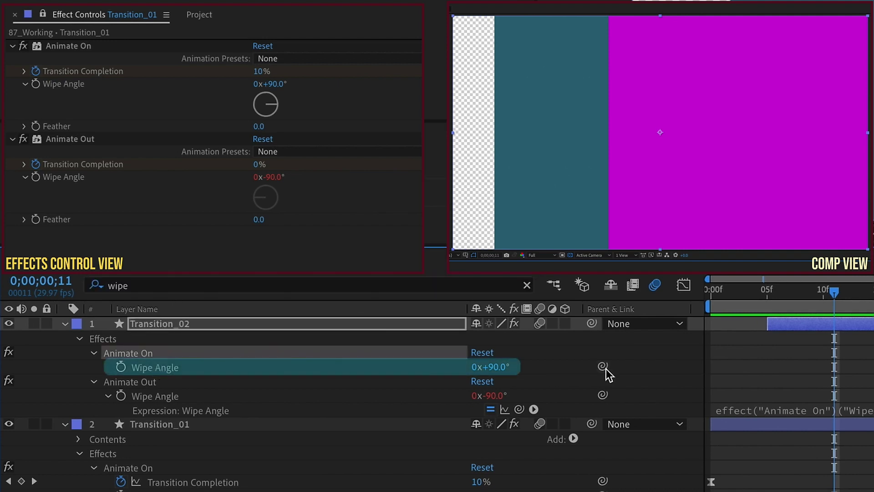
{"action": "left_click_drag", "start_coordinate": [602, 367], "coordinate": [68, 85]}
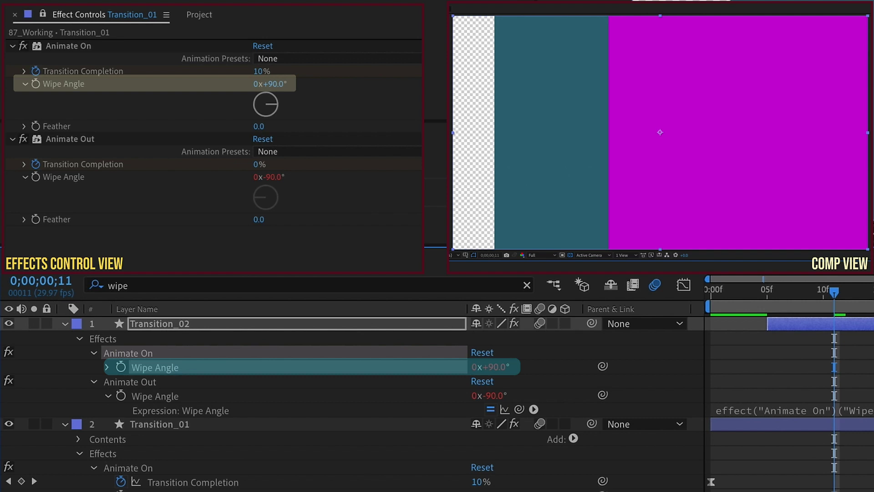
{"action": "left_click", "coordinate": [192, 423]}
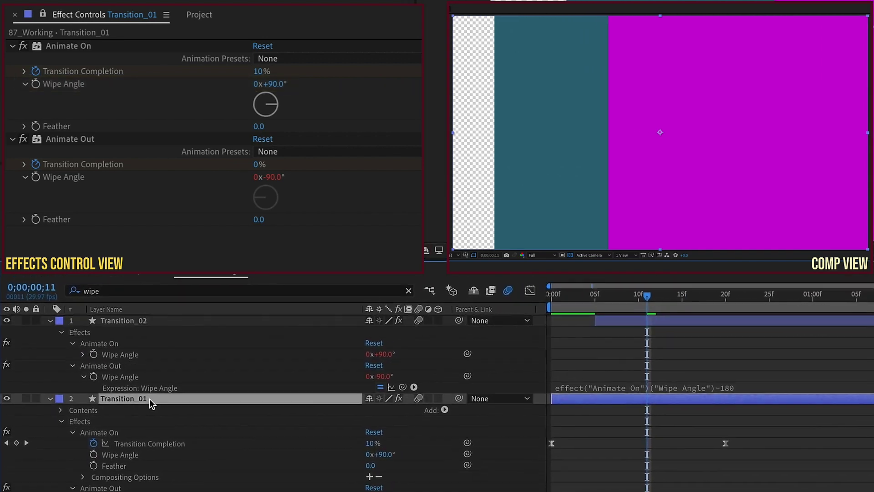
{"action": "left_click", "coordinate": [42, 14]}
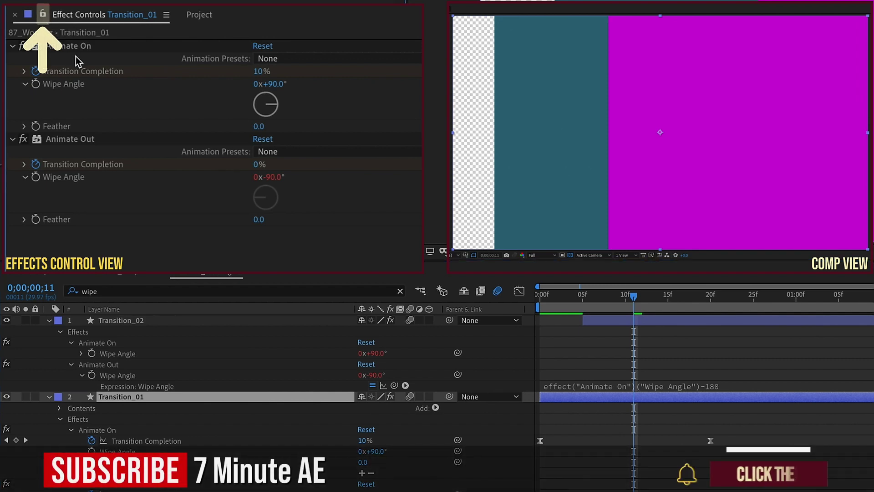
{"action": "left_click", "coordinate": [273, 84]}
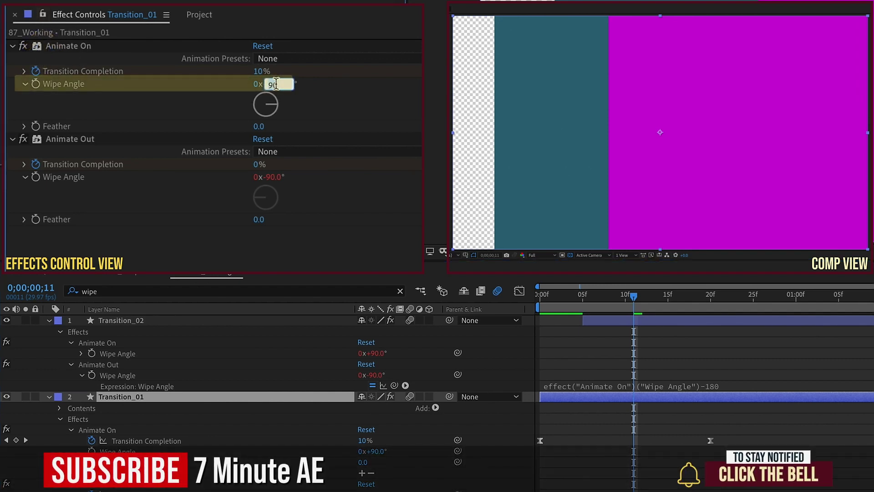
{"action": "type", "text": "0"}
{"action": "key", "text": "Return"}
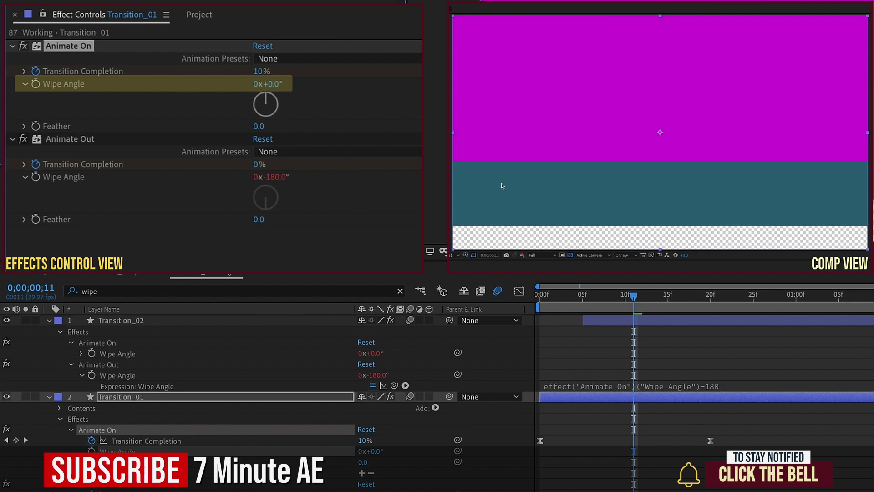
{"action": "left_click", "coordinate": [125, 320]}
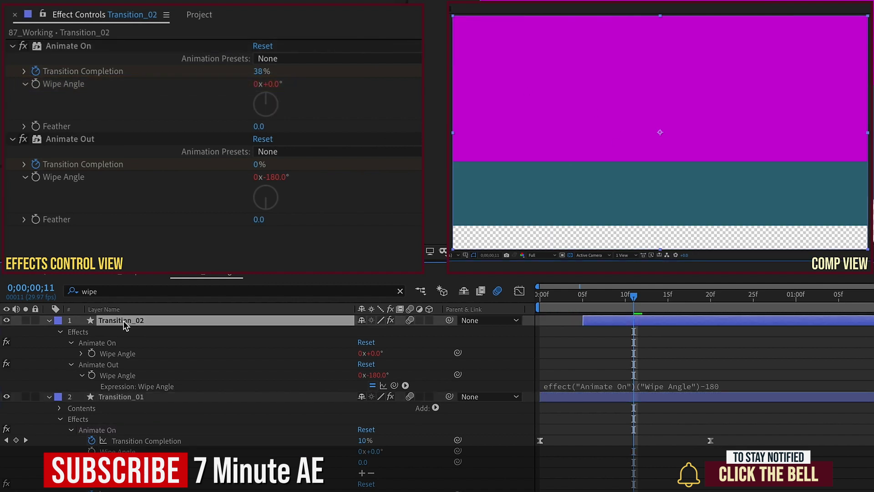
{"action": "left_click", "coordinate": [122, 396]}
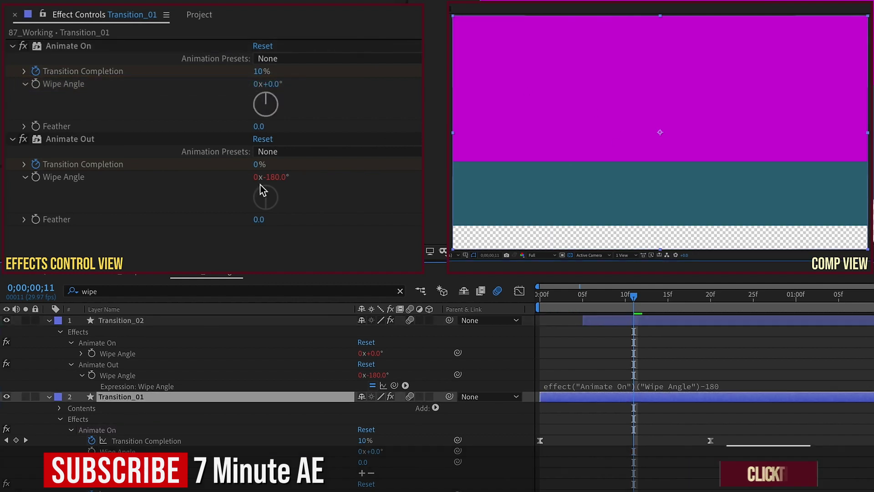
{"action": "left_click", "coordinate": [275, 85]}
{"action": "key", "text": "Return"}
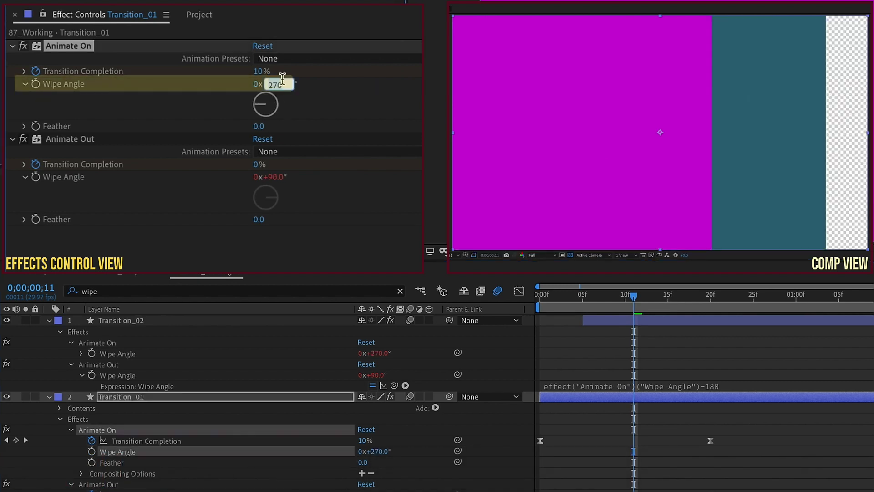
{"action": "type", "text": "45"}
{"action": "key", "text": "Return"}
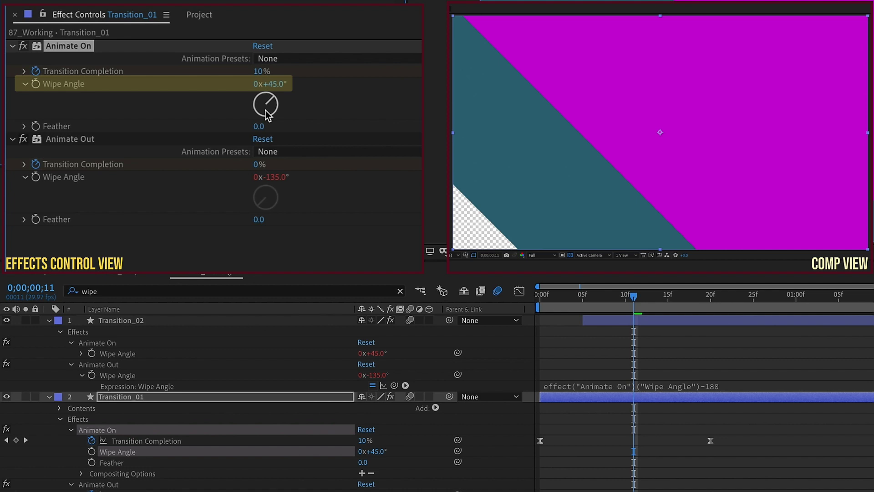
{"action": "left_click", "coordinate": [273, 84]}
{"action": "type", "text": "90"}
{"action": "key", "text": "Return"}
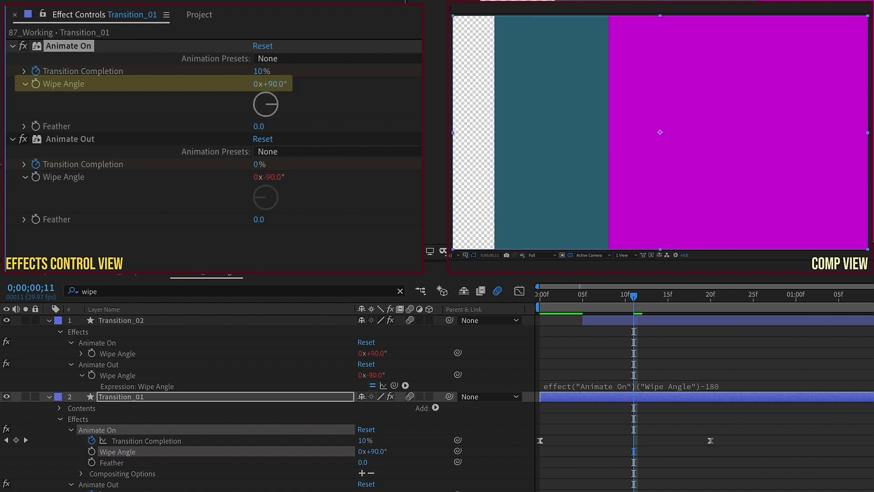
{"action": "left_click", "coordinate": [146, 320]}
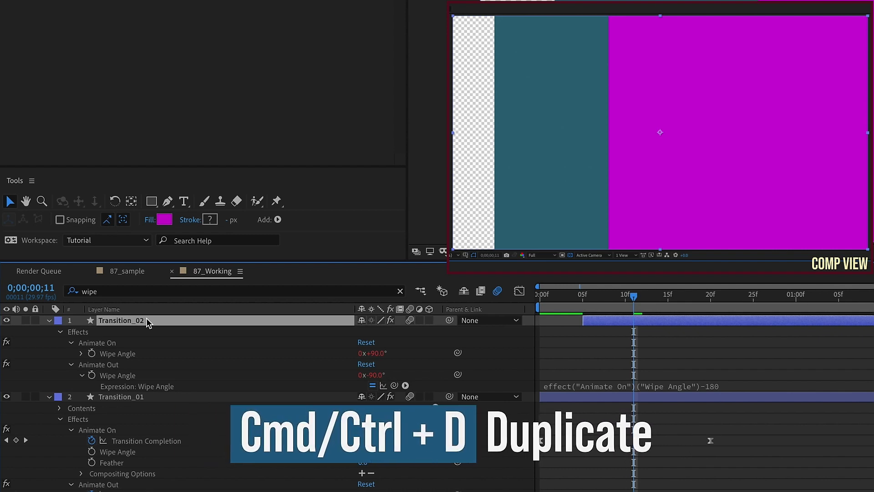
Duplicate into a green Transition_03 starting at 10f and preview the transition
{"action": "key", "text": "ctrl+d"}
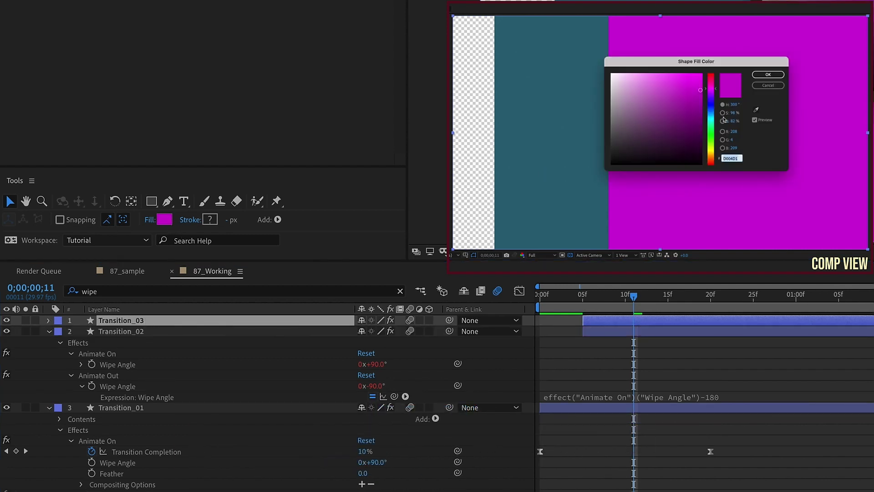
{"action": "left_click", "coordinate": [713, 127]}
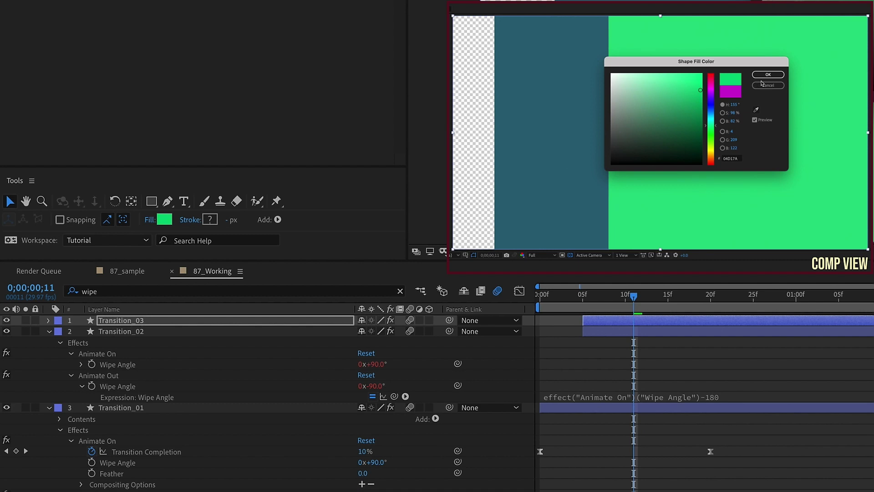
{"action": "left_click", "coordinate": [767, 75]}
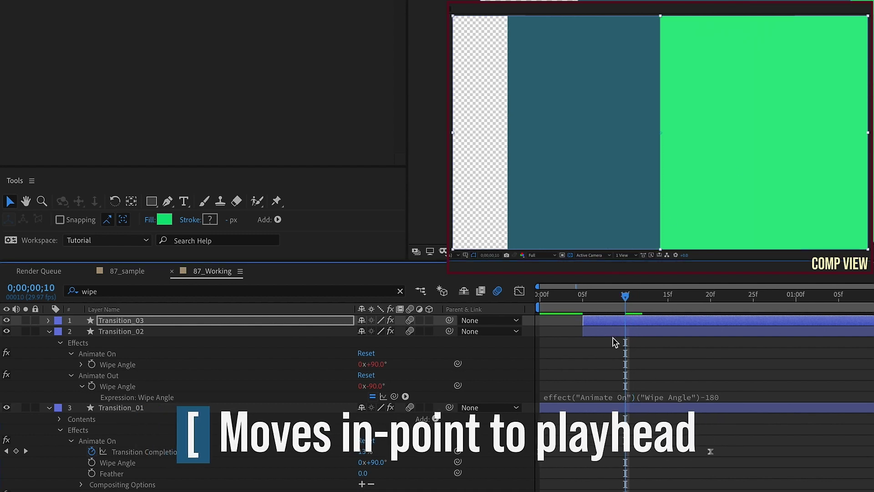
{"action": "key", "text": "bracketleft"}
{"action": "key", "text": "space"}
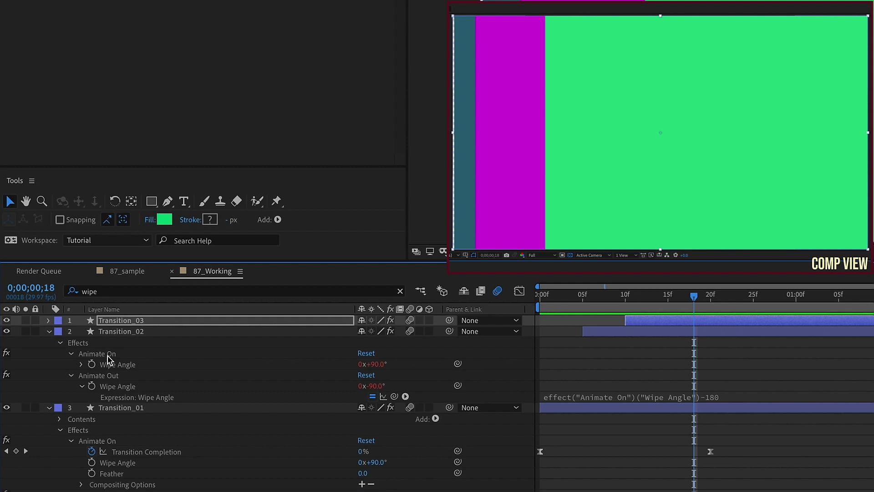
Reveal the wipe angle expressions and set Transition_01's Animate On Wipe Angle to 0°
{"action": "key", "text": "e"}
{"action": "key", "text": "e"}
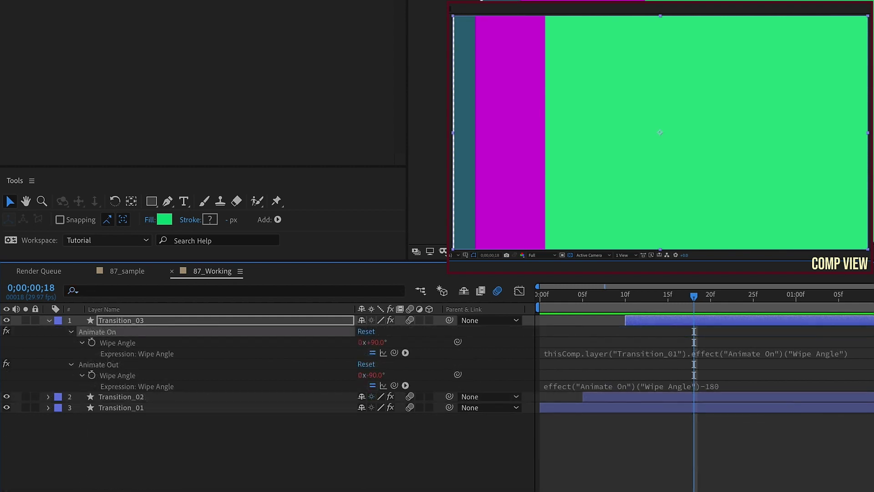
{"action": "left_click", "coordinate": [133, 397]}
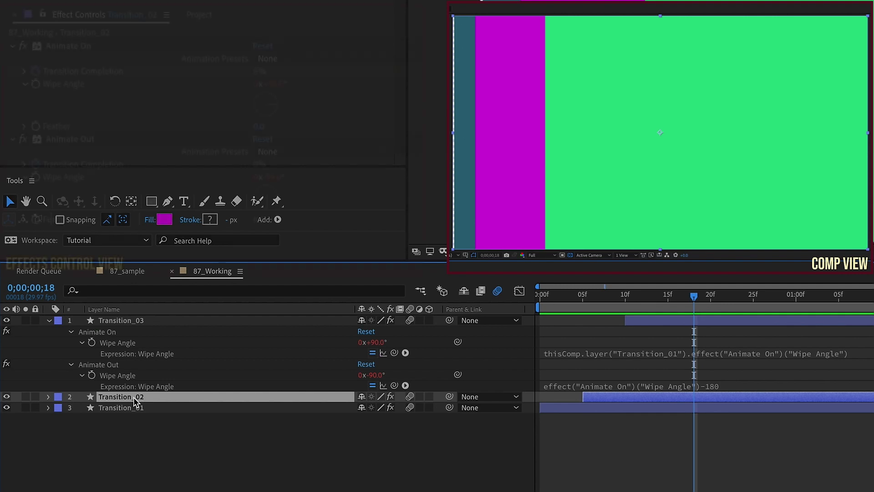
{"action": "key", "text": "e"}
{"action": "key", "text": "e"}
{"action": "key", "text": "ctrl+Down"}
{"action": "left_click", "coordinate": [274, 85]}
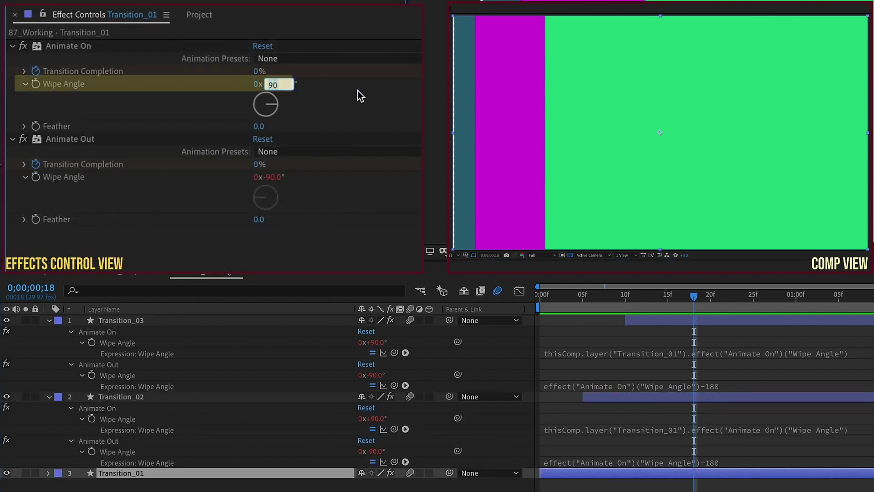
{"action": "type", "text": "0"}
{"action": "key", "text": "Return"}
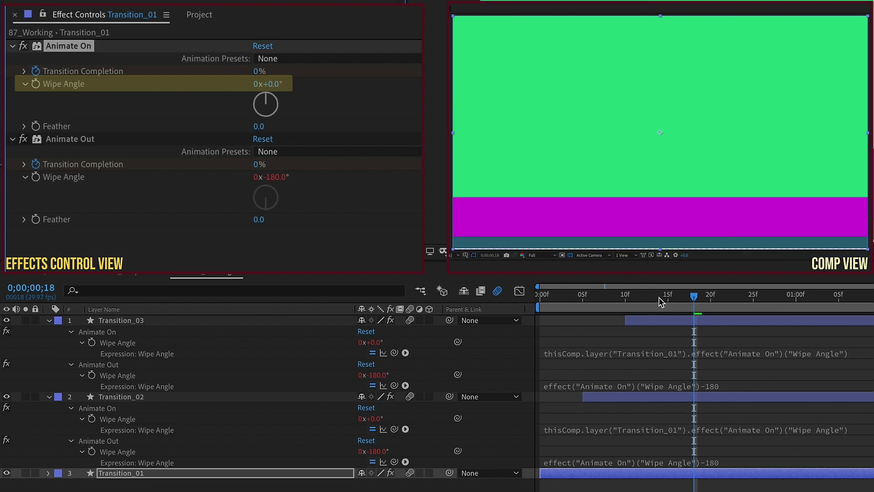
{"action": "mouse_move", "coordinate": [659, 297]}
{"action": "left_mouse_down"}
{"action": "mouse_move", "coordinate": [639, 298]}
{"action": "mouse_move", "coordinate": [659, 297]}
{"action": "left_mouse_up"}
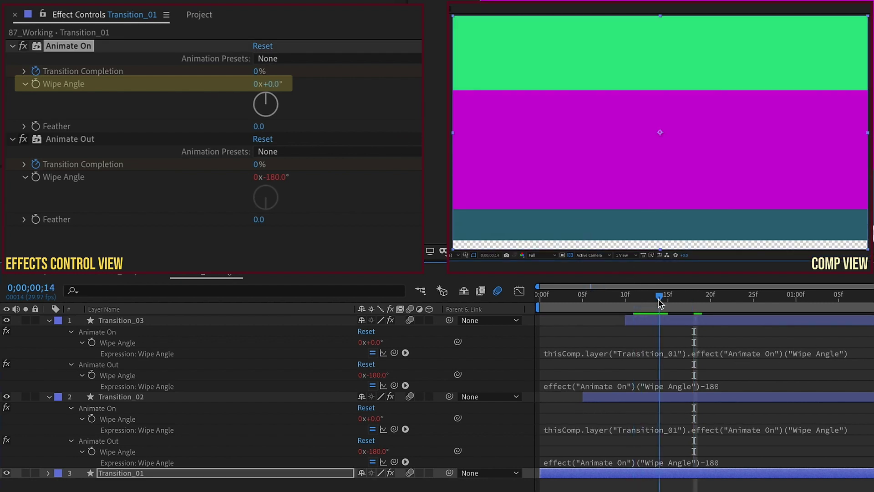
{"action": "left_click", "coordinate": [108, 321]}
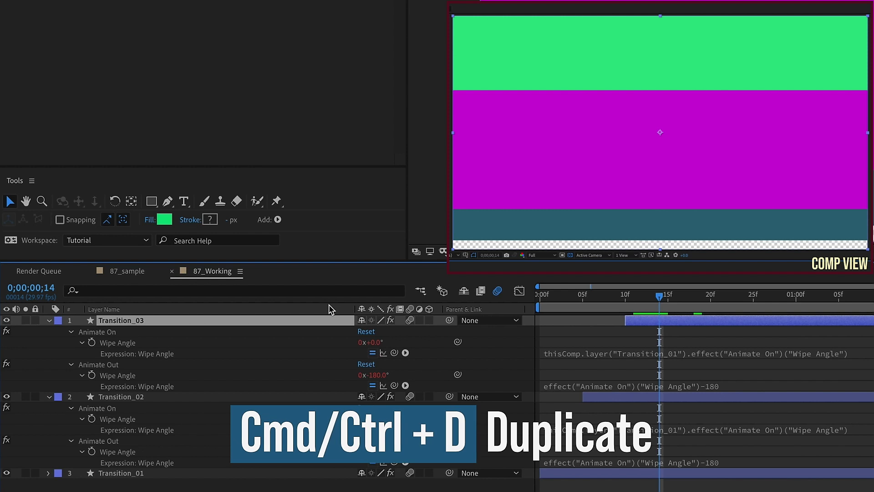
Duplicate into Transition_04 starting at 15f with an orange D17604 fill, then play it back
{"action": "key", "text": "ctrl+d"}
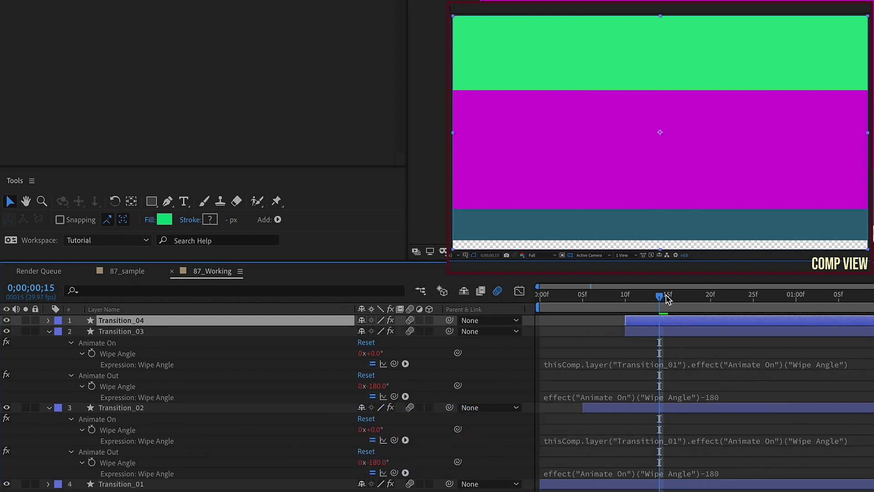
{"action": "left_click", "coordinate": [665, 296]}
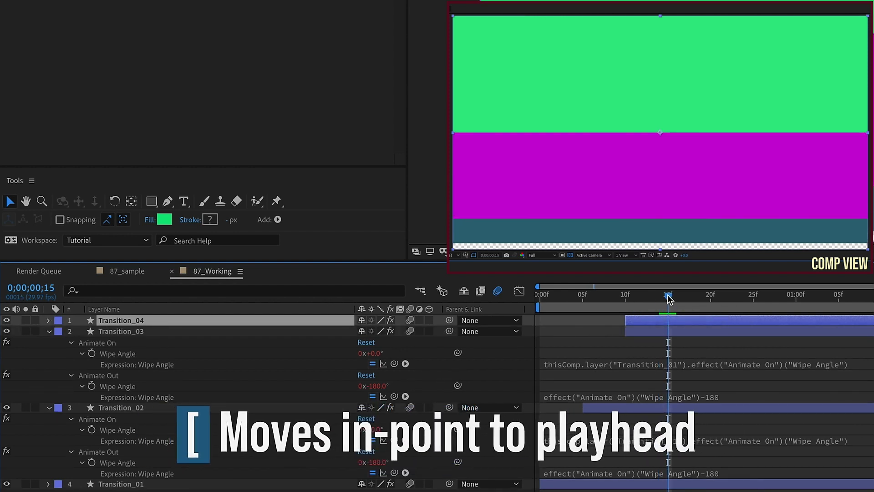
{"action": "key", "text": "bracketleft"}
{"action": "left_click", "coordinate": [165, 220]}
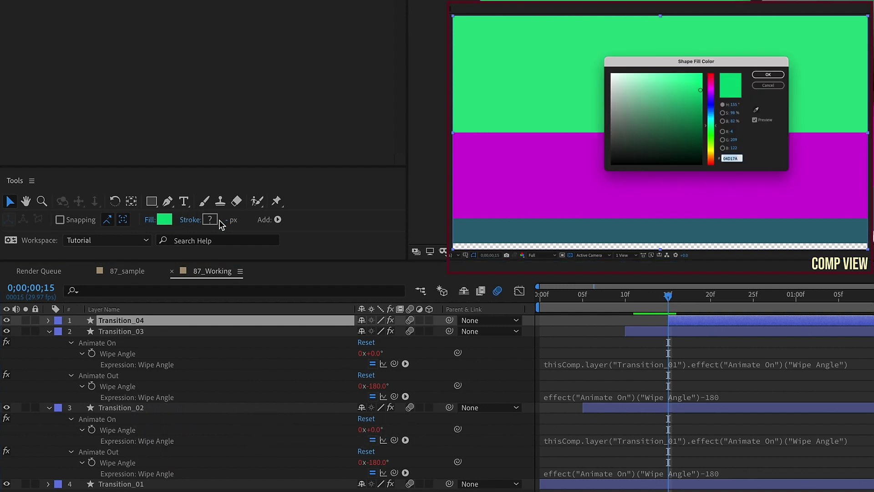
{"action": "left_click", "coordinate": [710, 157]}
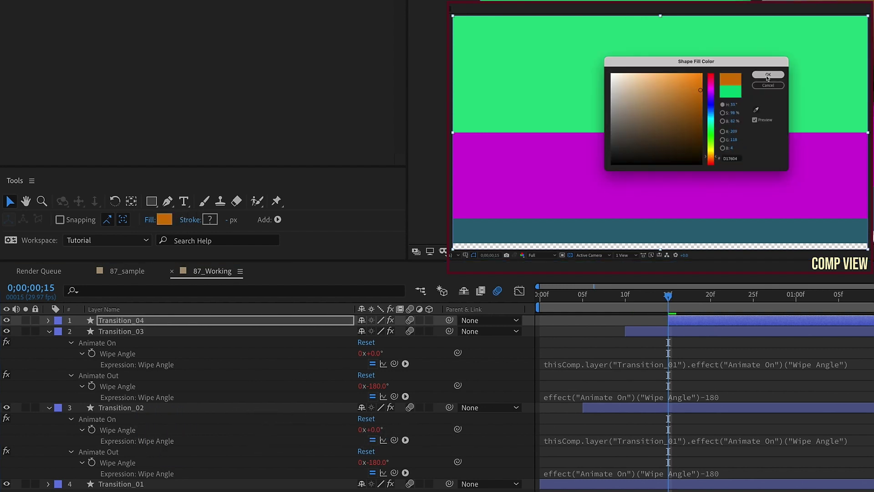
{"action": "left_click", "coordinate": [768, 76]}
{"action": "key", "text": "space"}
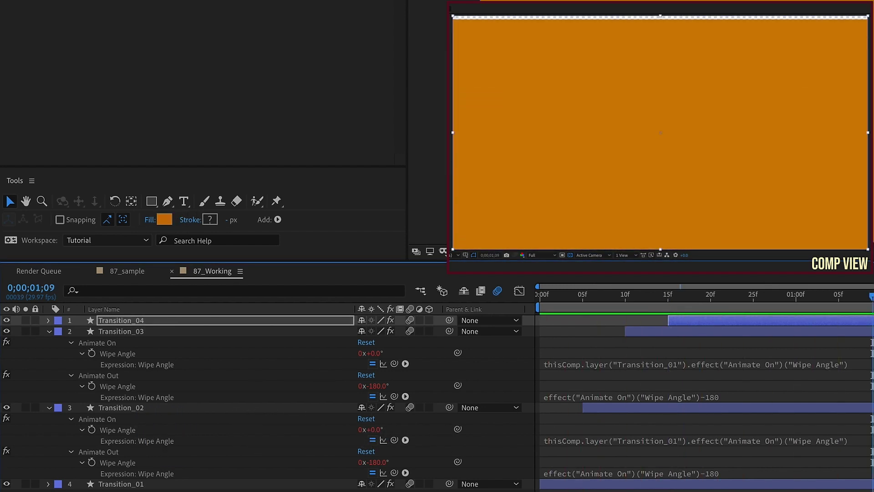
Set Transition_01's Animate On Wipe Angle to 45° and preview the diagonal wipe
{"action": "left_click", "coordinate": [137, 485]}
{"action": "left_click", "coordinate": [274, 84]}
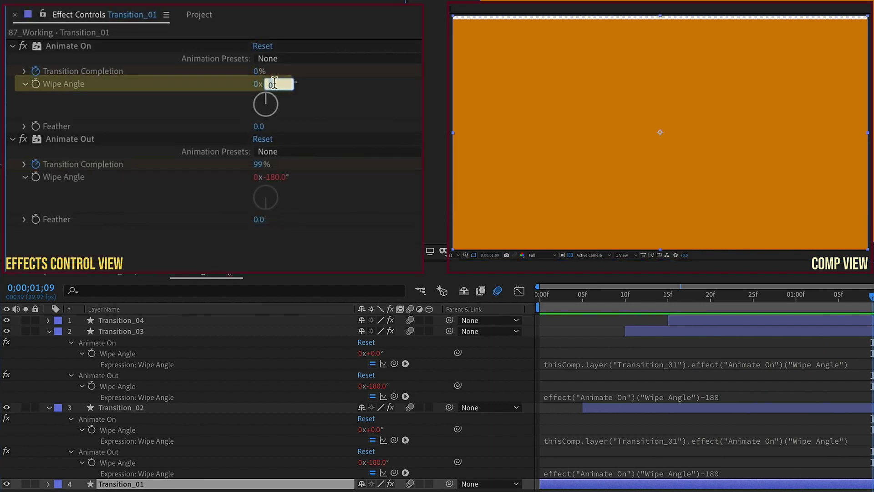
{"action": "key", "text": "Return"}
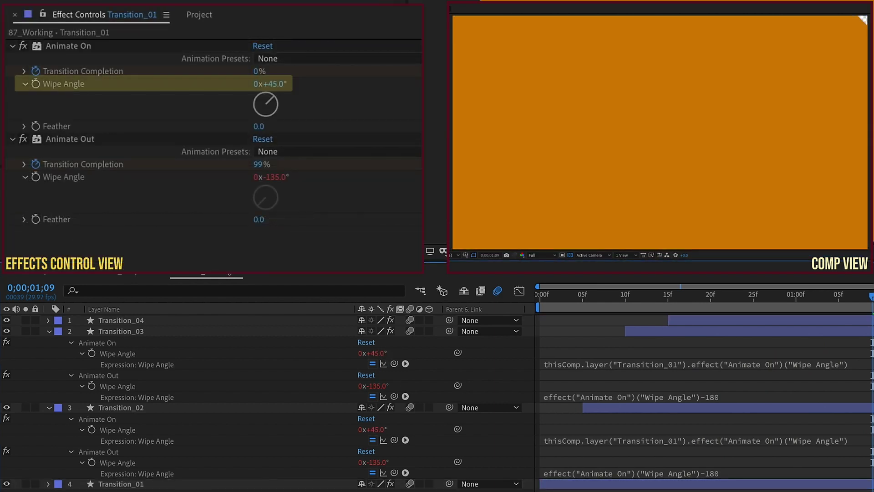
{"action": "key", "text": "space"}
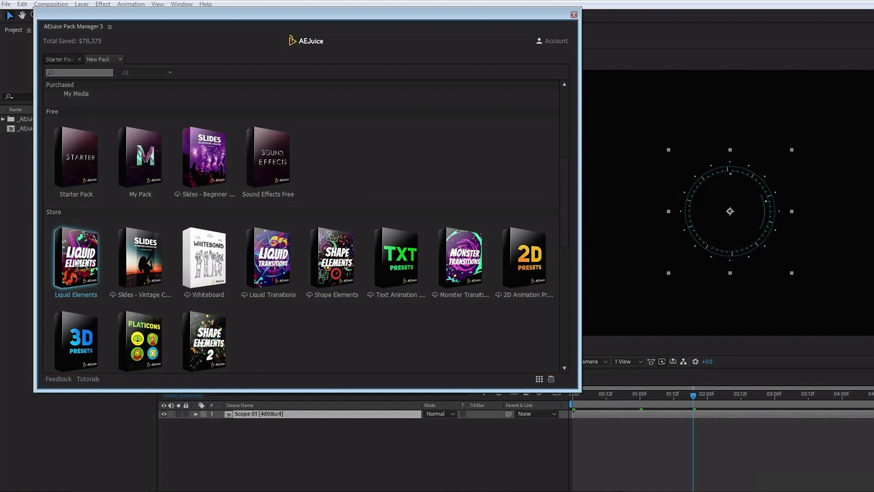
Select the Motion Cafe UI folder to preview its presets, then scroll down the listings
{"action": "left_click", "coordinate": [77, 263]}
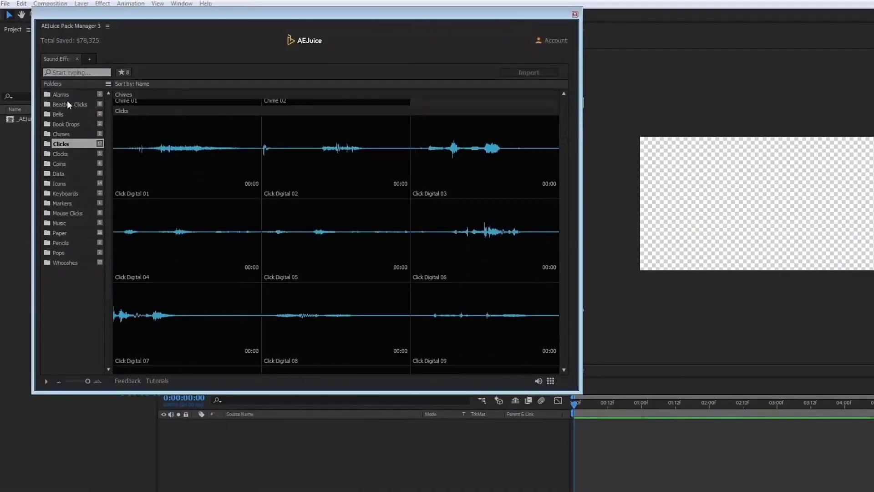
{"action": "scroll", "coordinate": [67, 102], "scroll_direction": "down", "scroll_amount": 10}
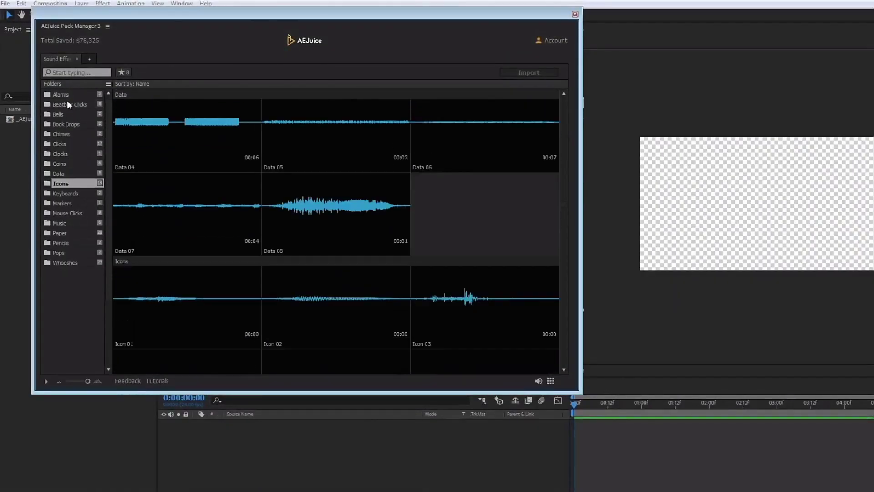
{"action": "scroll", "coordinate": [67, 100], "scroll_direction": "down", "scroll_amount": 8}
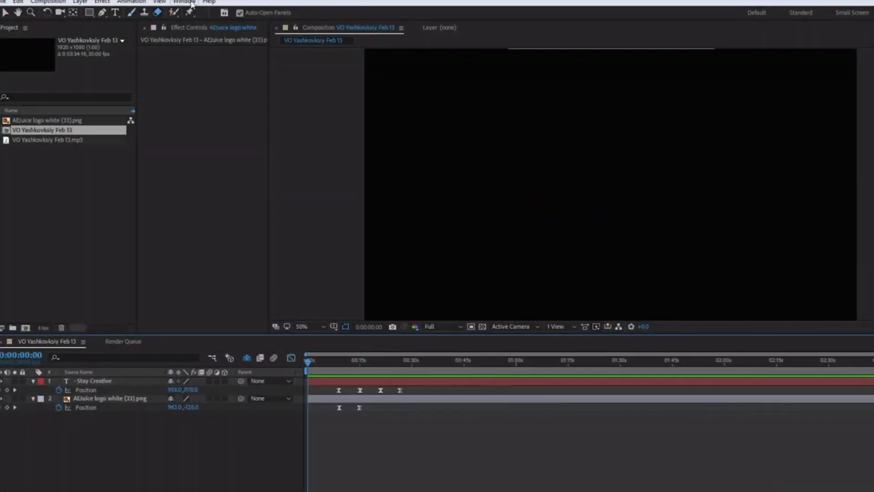
Open AEJuice Copy Ease, then stagger the selected Black Solid layers using a Shift offset
{"action": "left_click", "coordinate": [184, 2]}
{"action": "left_click", "coordinate": [270, 67]}
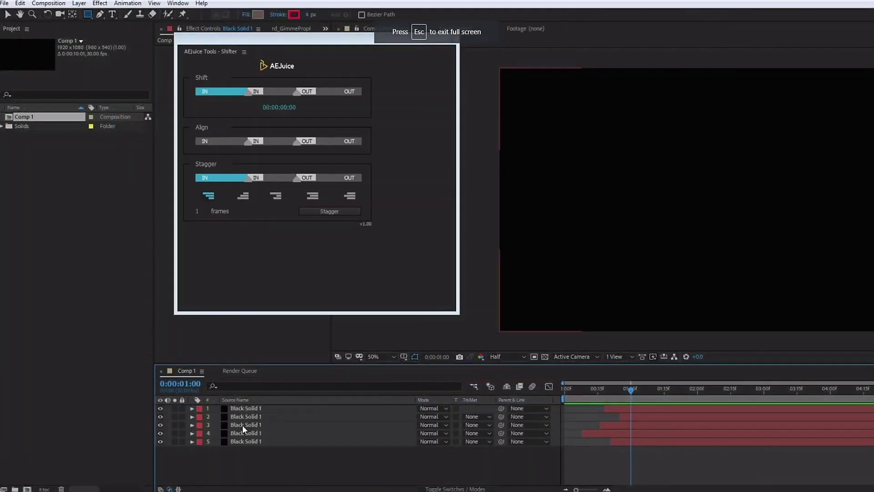
{"action": "left_click", "coordinate": [246, 424]}
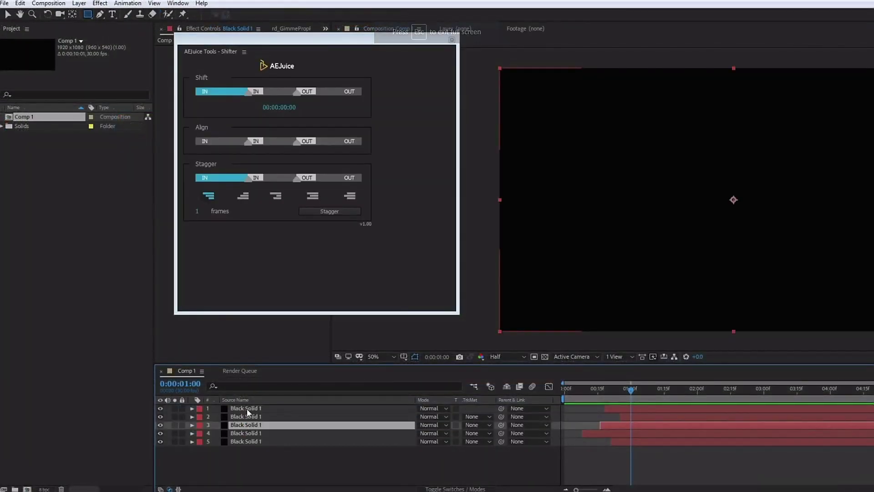
{"action": "left_click", "coordinate": [246, 408], "text": "shift"}
{"action": "left_click", "coordinate": [280, 108]}
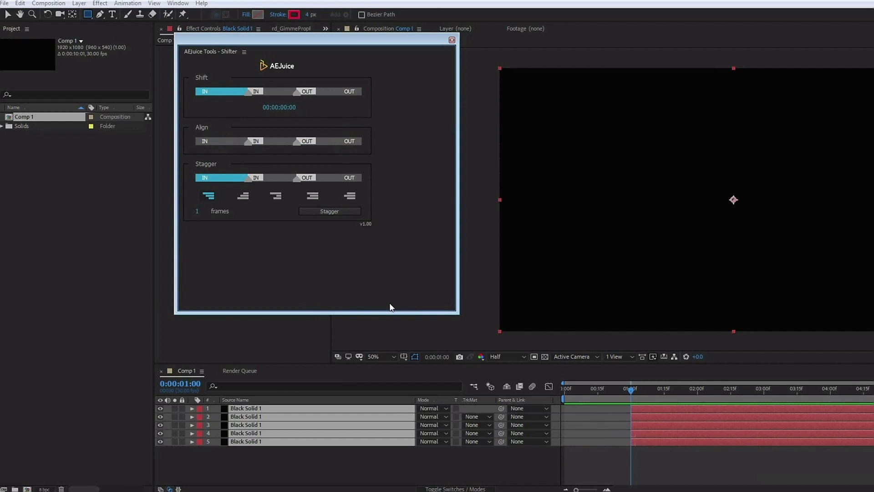
{"action": "left_click", "coordinate": [329, 210]}
{"action": "left_click", "coordinate": [276, 196]}
{"action": "left_click", "coordinate": [320, 211]}
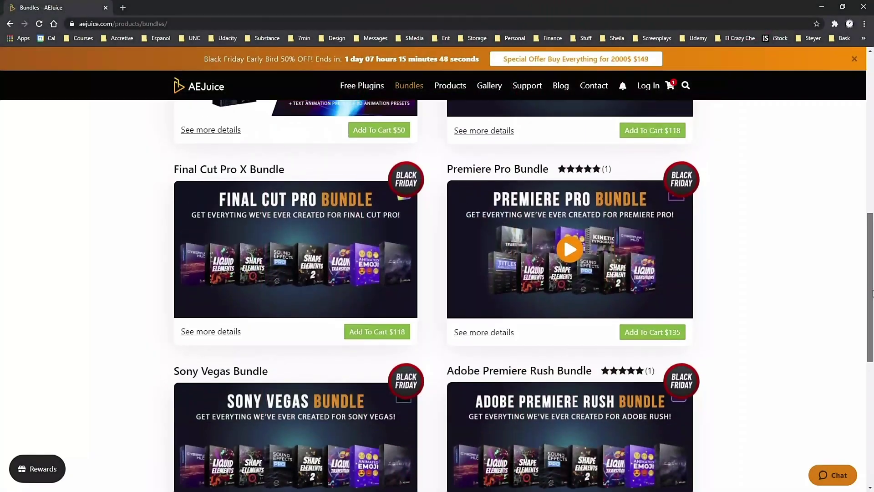
Scroll down the 7 Minute AE merch store page to the men's apparel listings
{"action": "left_click_drag", "start_coordinate": [872, 294], "coordinate": [872, 168]}
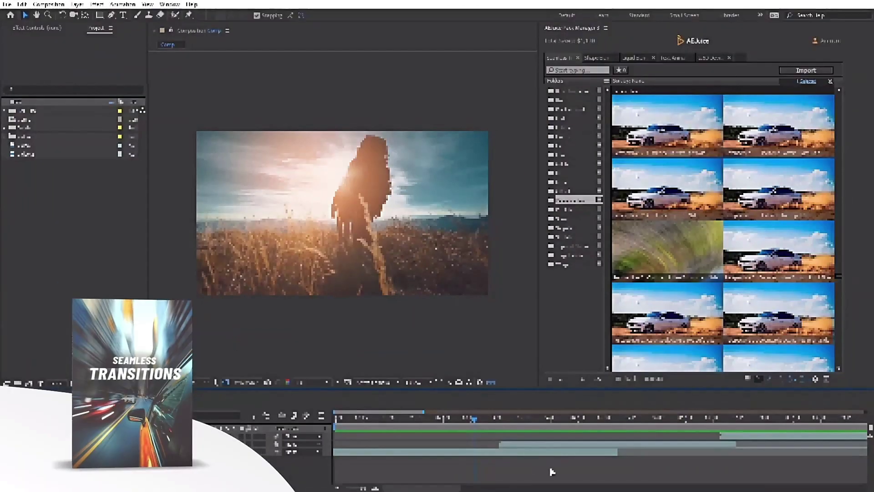